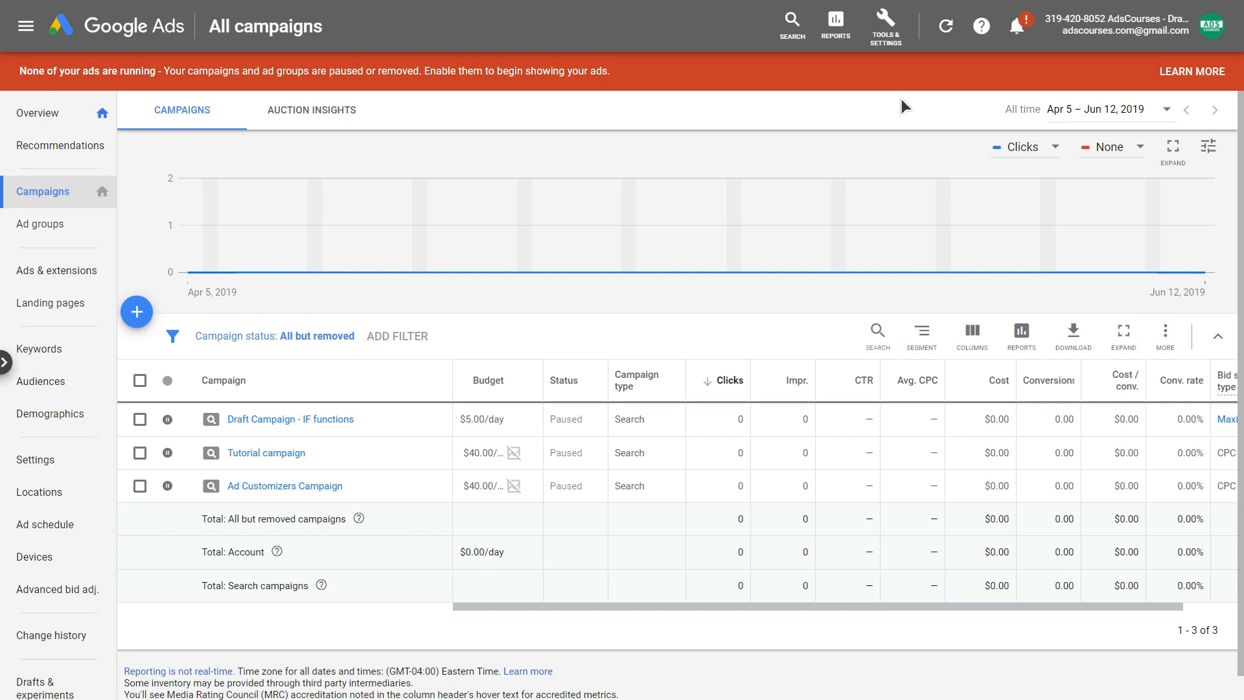
Start a new automated campaign rule in the bulk actions rules and set its type to Pause campaigns.
{"action": "left_click", "coordinate": [884, 33]}
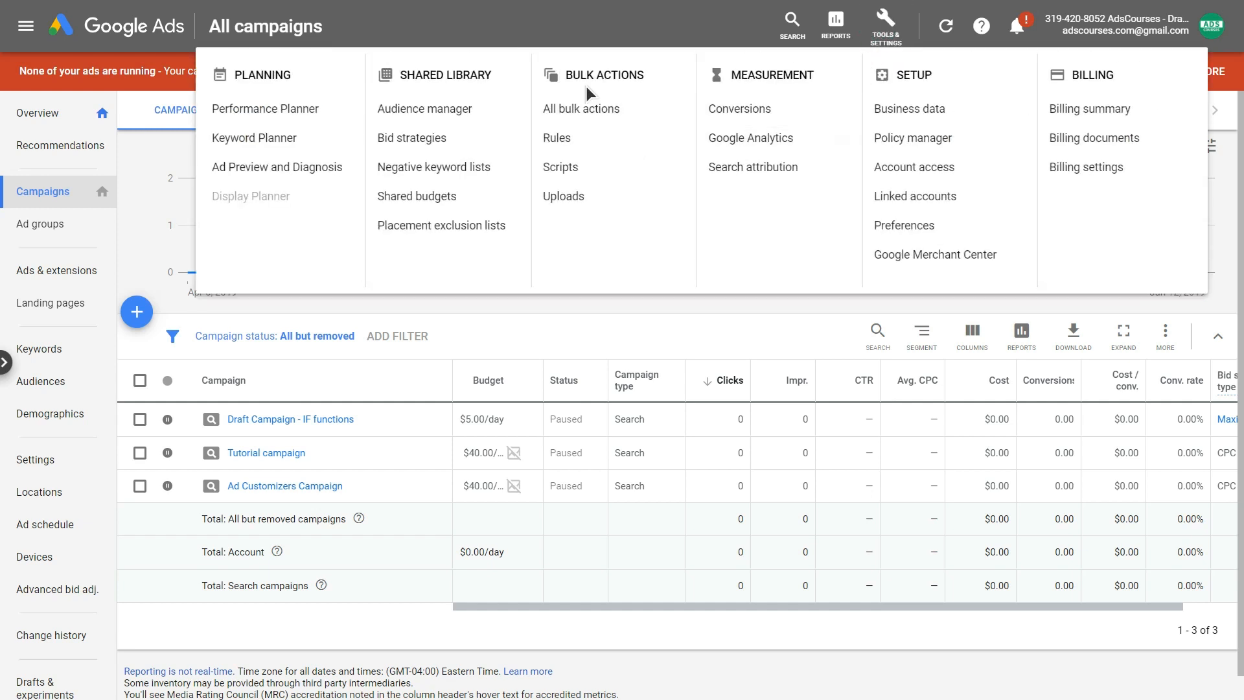
{"action": "left_click", "coordinate": [593, 137]}
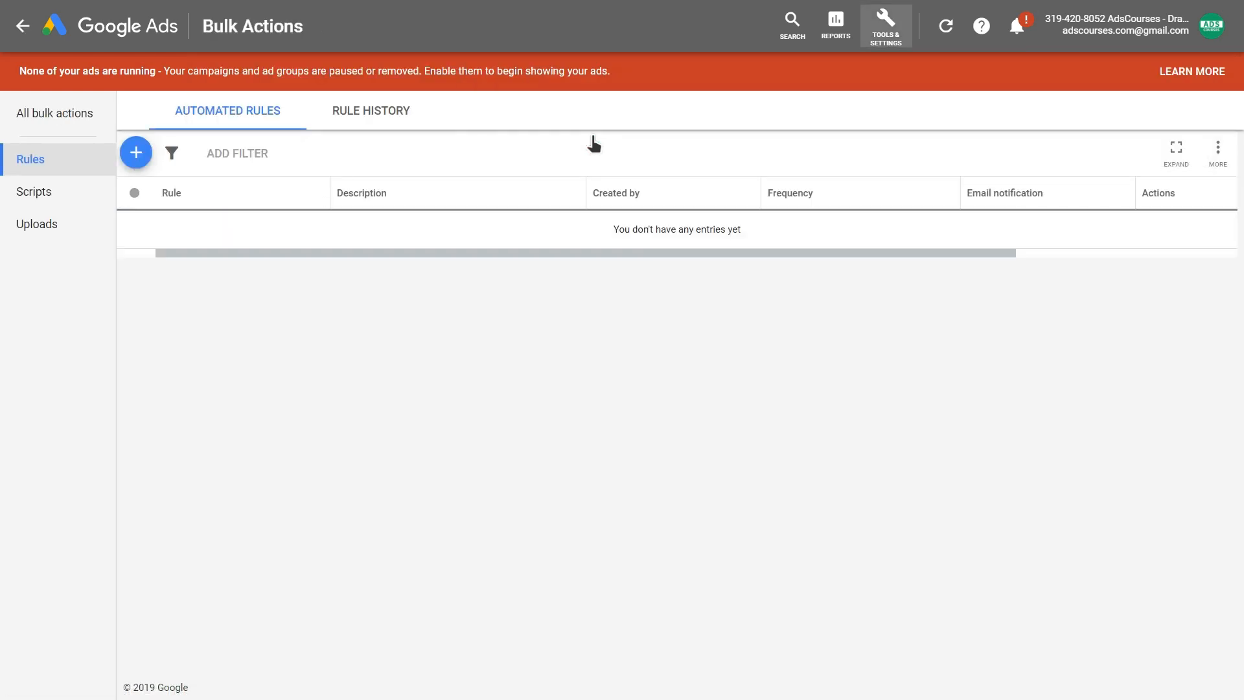
{"action": "left_click", "coordinate": [145, 155]}
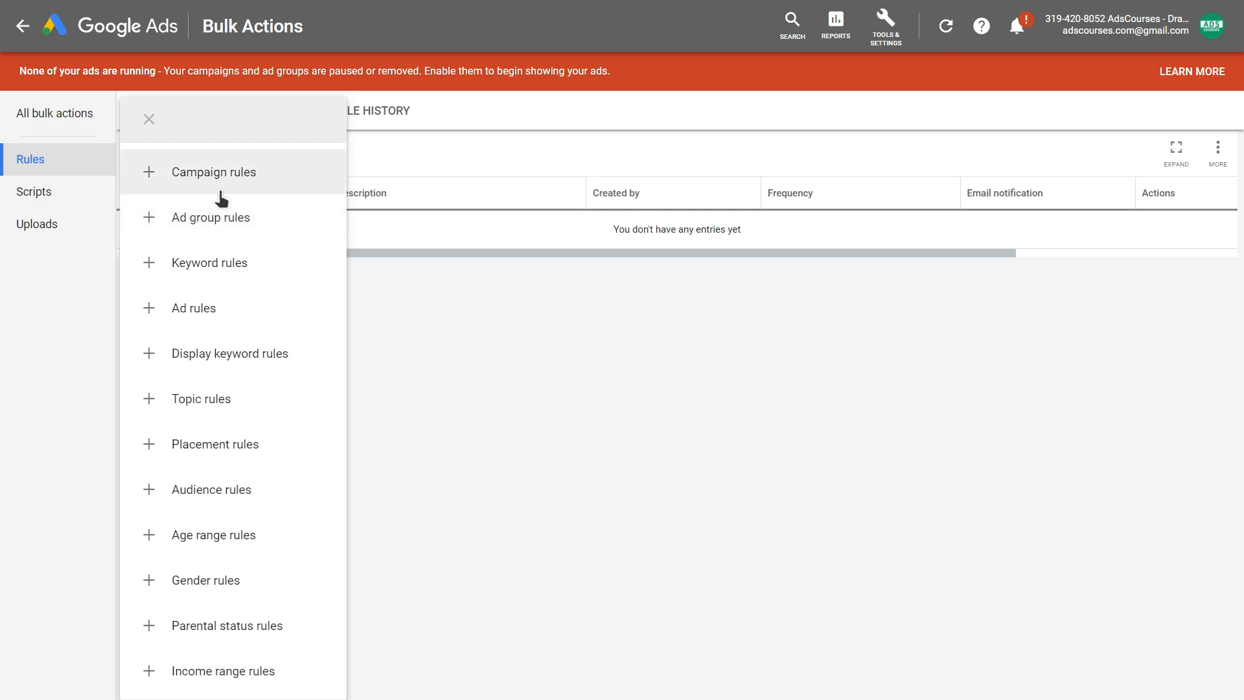
{"action": "left_click", "coordinate": [236, 192]}
{"action": "left_click", "coordinate": [208, 212]}
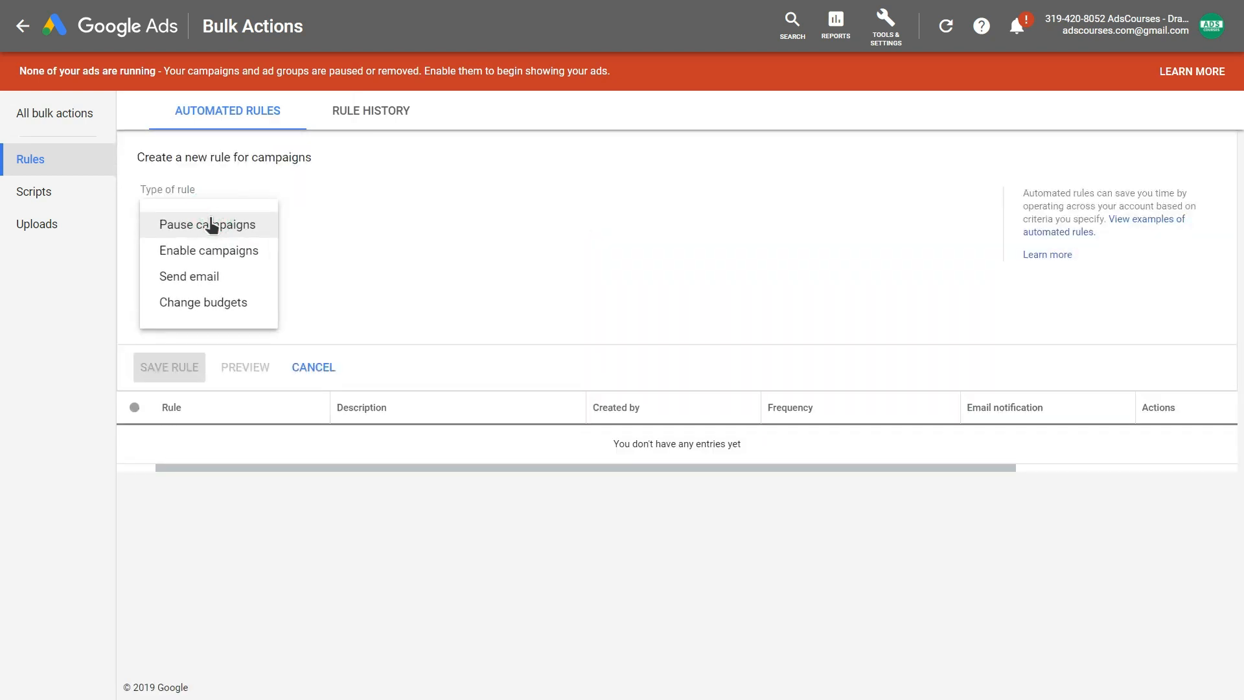
{"action": "left_click", "coordinate": [213, 225]}
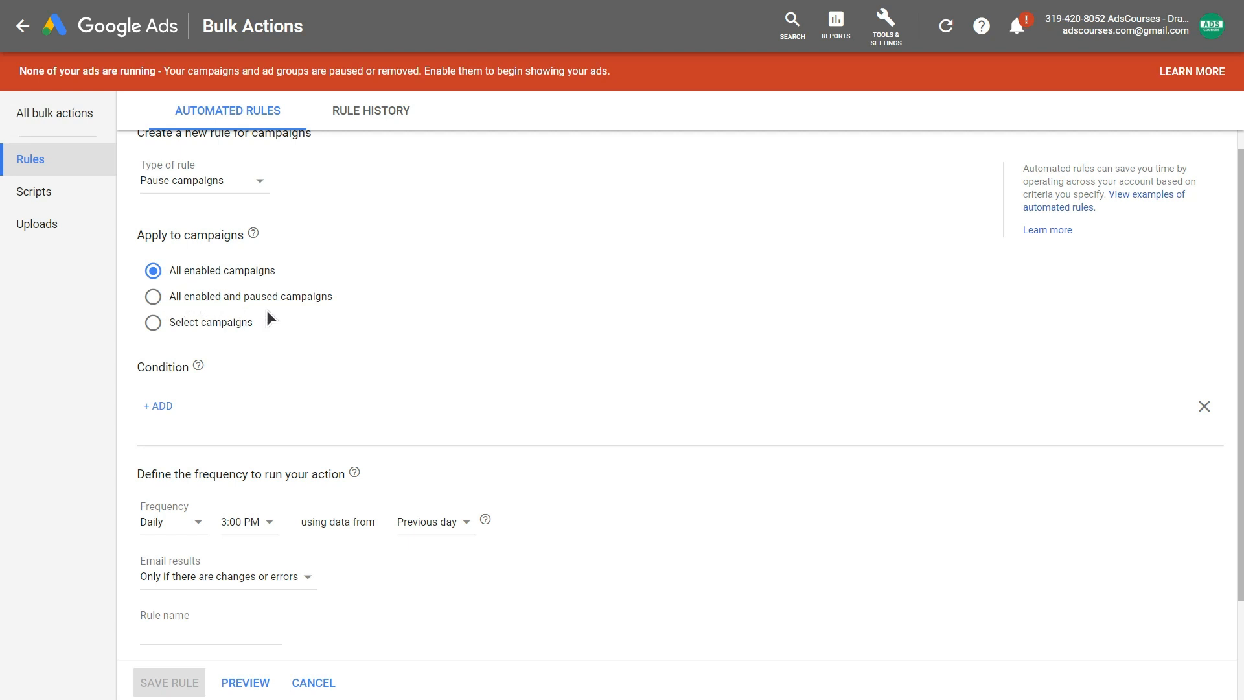
Apply the rule only to the selected campaigns Ad Customizers Campaign and Draft Campaign - IF functions.
{"action": "left_click", "coordinate": [158, 323]}
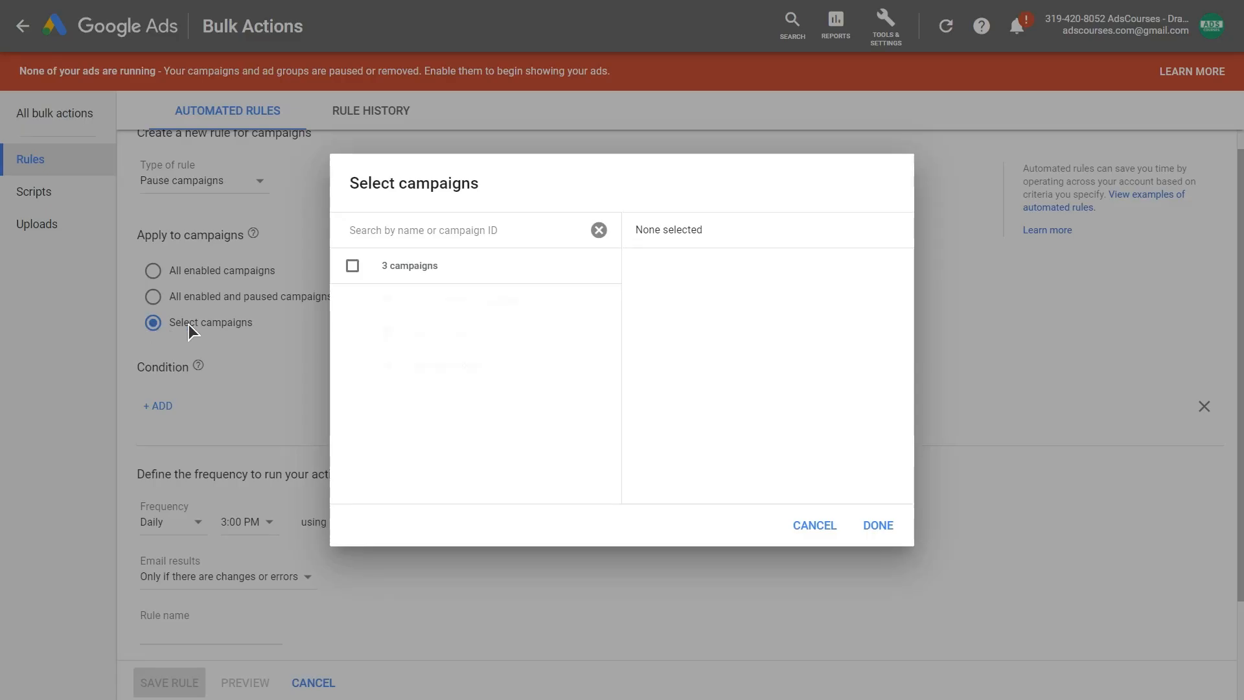
{"action": "left_click", "coordinate": [352, 300]}
{"action": "left_click", "coordinate": [352, 333]}
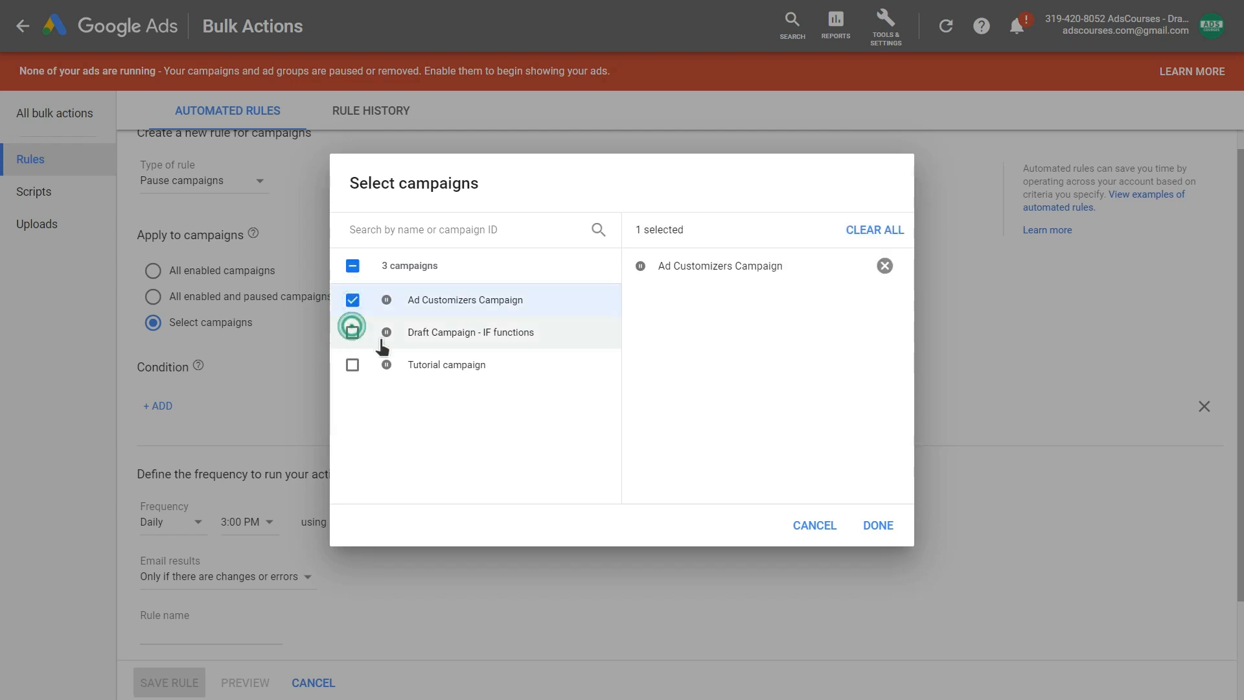
{"action": "left_click", "coordinate": [875, 538]}
{"action": "scroll", "coordinate": [540, 446], "scroll_direction": "down", "scroll_amount": 1}
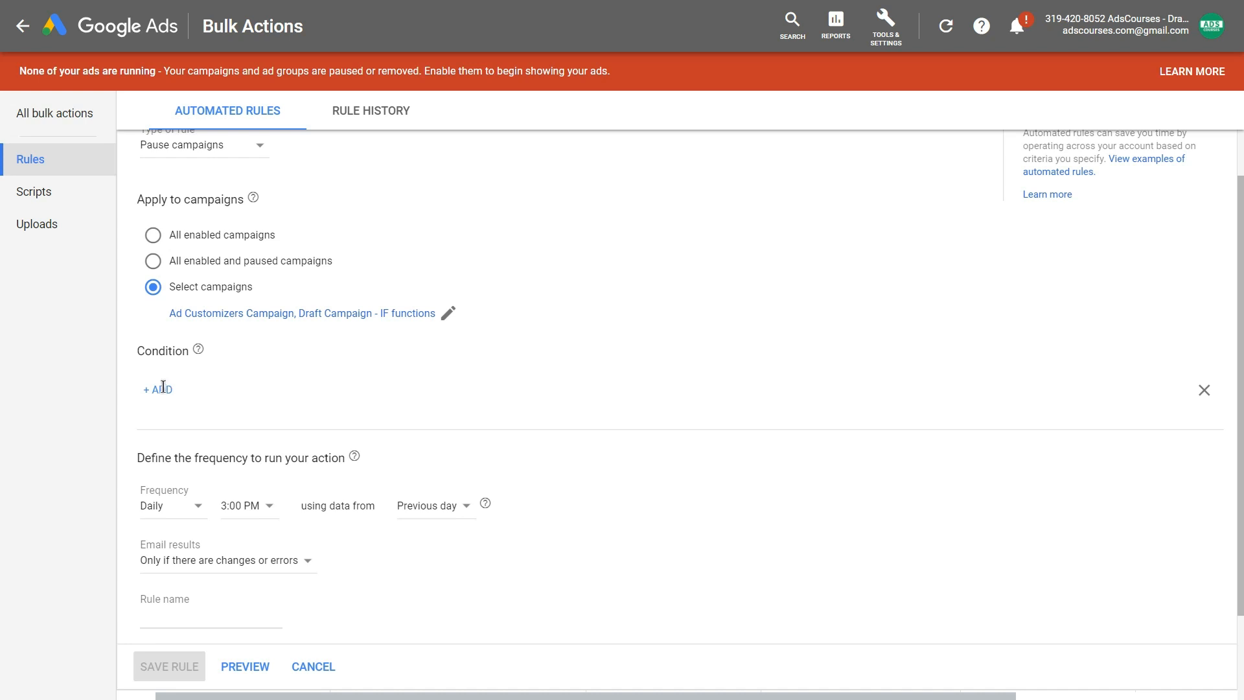
Add a performance condition to the rule that requires Cost > $1000.
{"action": "left_click", "coordinate": [163, 388]}
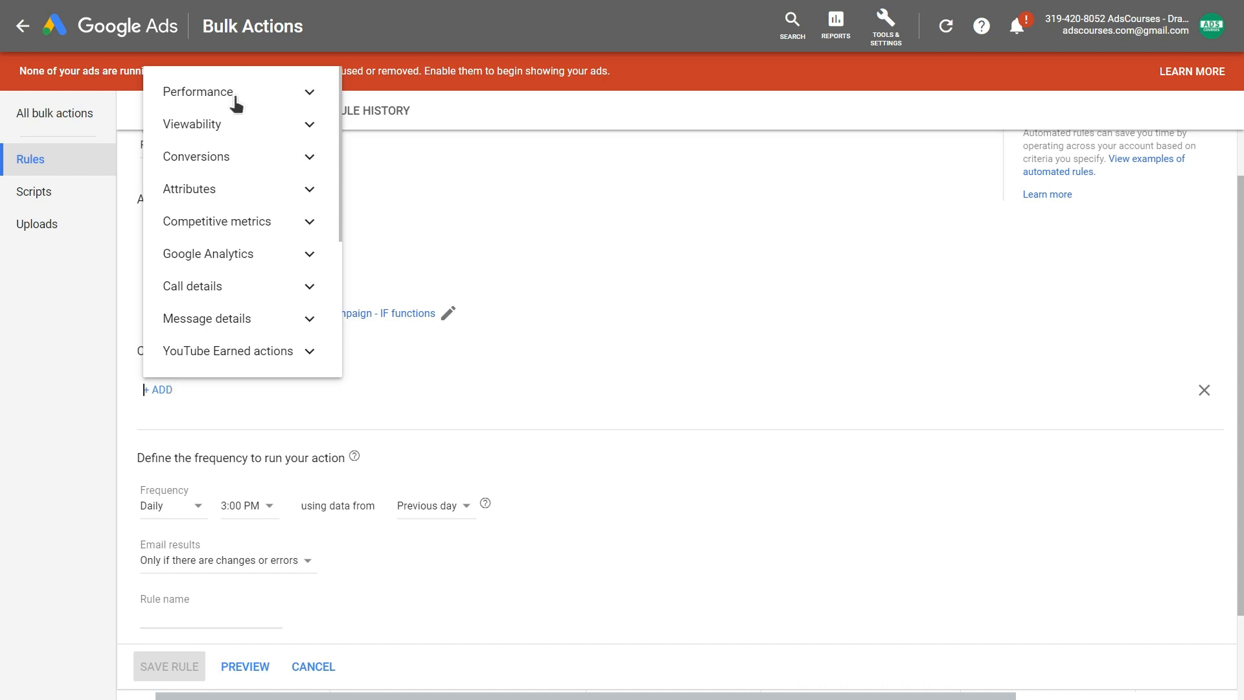
{"action": "left_click", "coordinate": [234, 90]}
{"action": "left_click", "coordinate": [205, 143]}
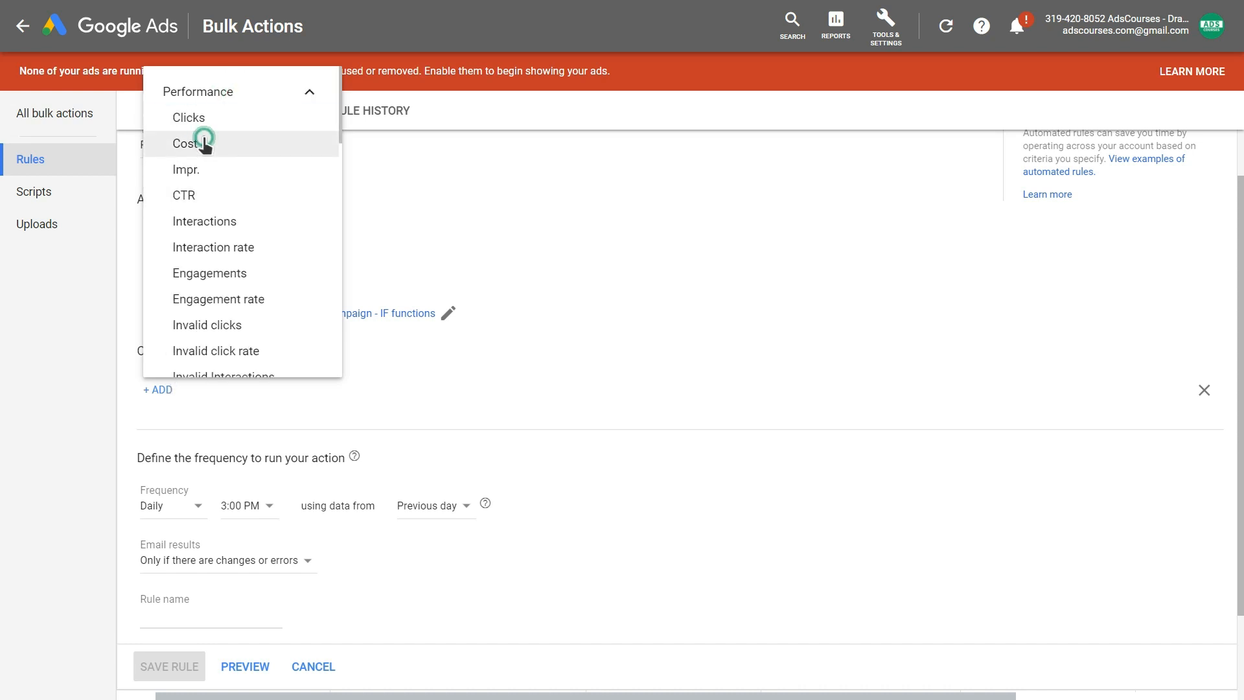
{"action": "type", "text": "1000"}
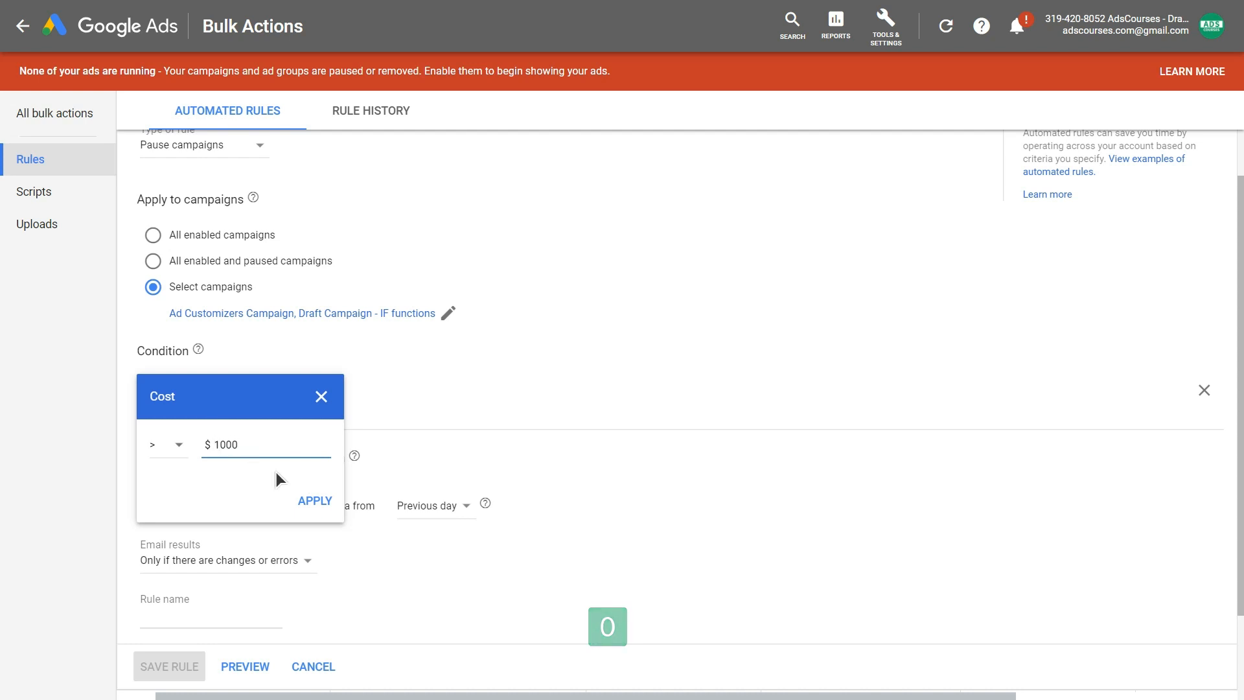
{"action": "left_click", "coordinate": [302, 502]}
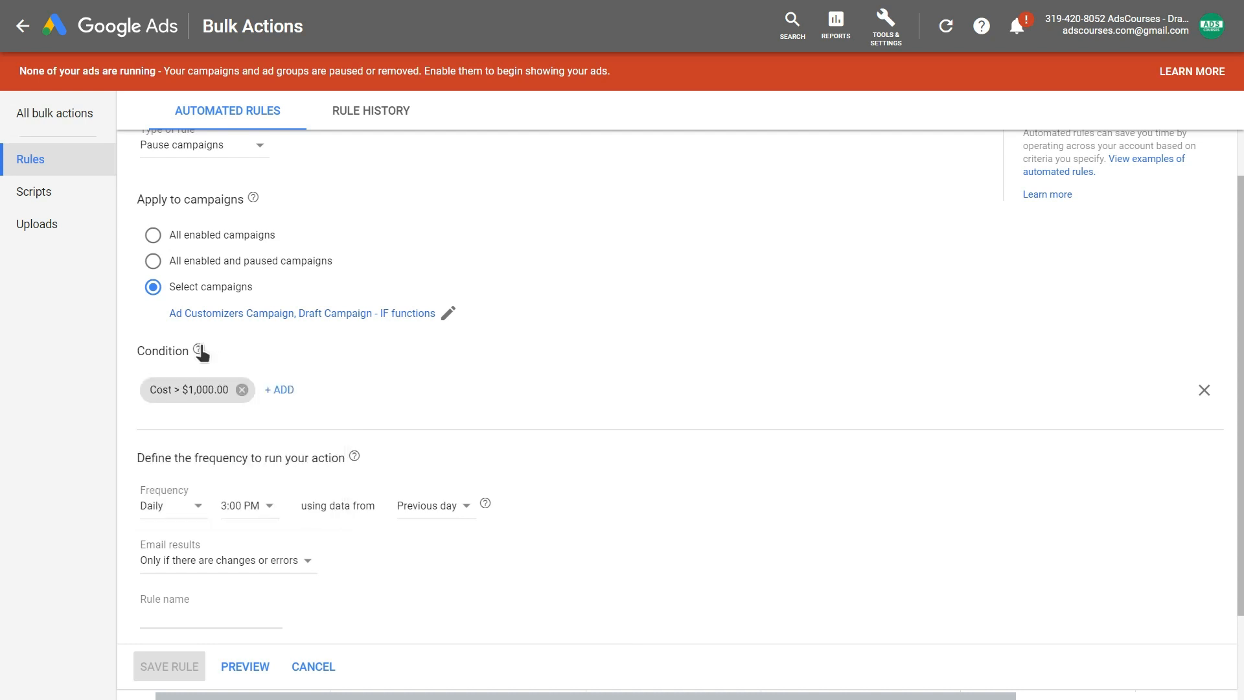
Schedule the daily rule for 4:00 AM using data from the Previous 7 days.
{"action": "scroll", "coordinate": [235, 483], "scroll_direction": "down", "scroll_amount": 1}
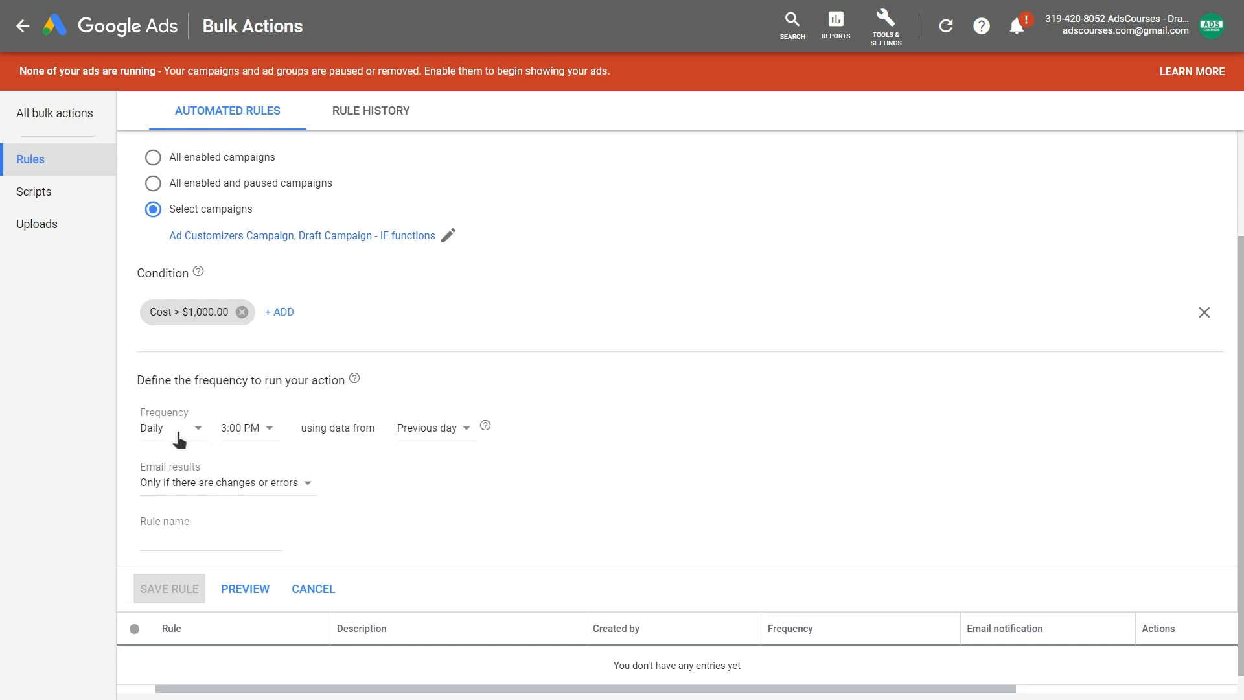
{"action": "left_click", "coordinate": [244, 429]}
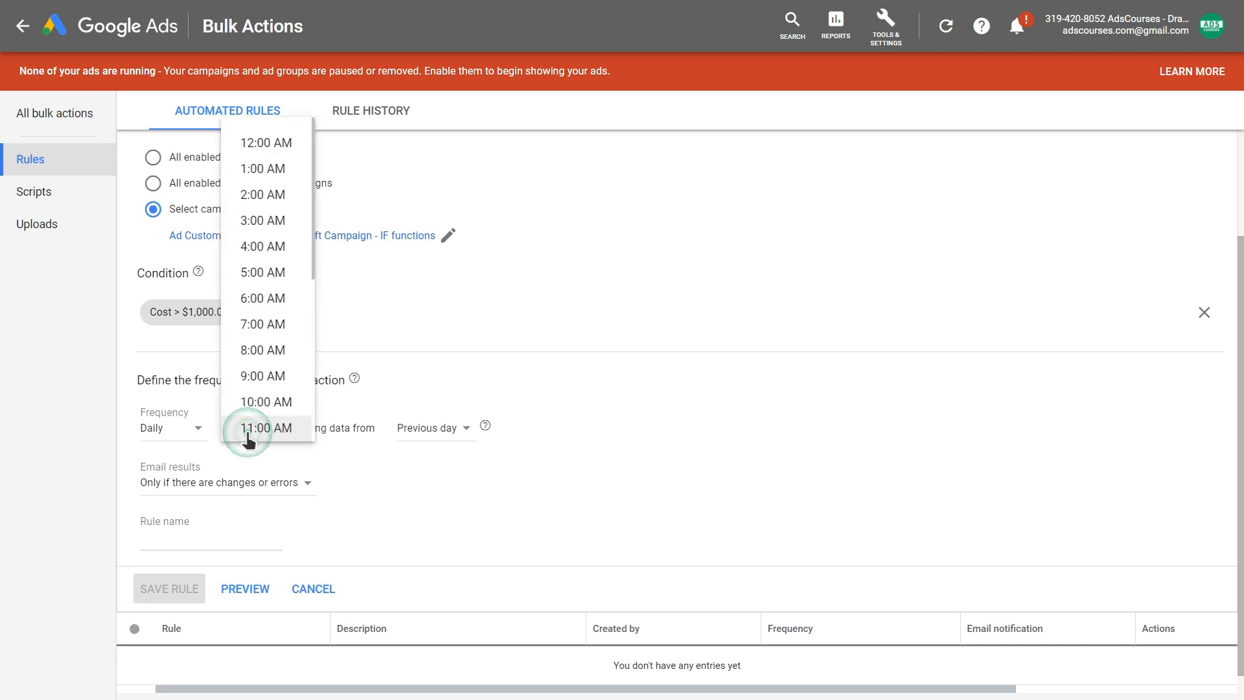
{"action": "left_click", "coordinate": [260, 246]}
{"action": "left_click", "coordinate": [371, 429]}
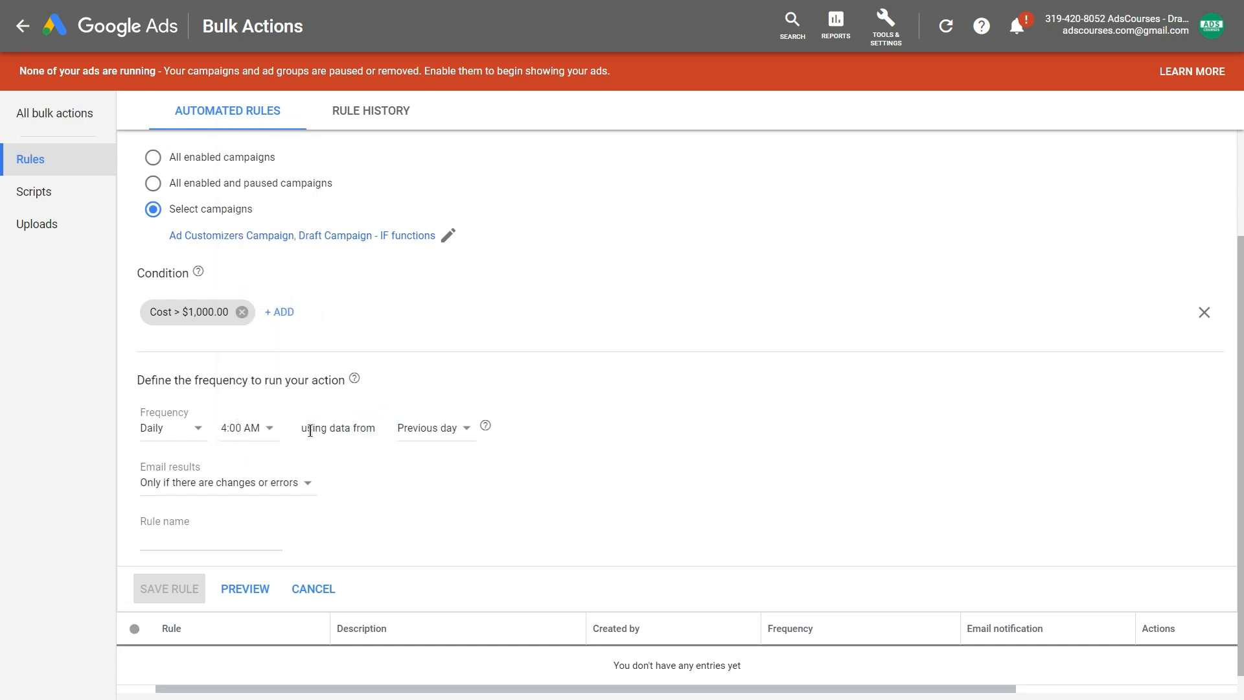
{"action": "left_click", "coordinate": [443, 436]}
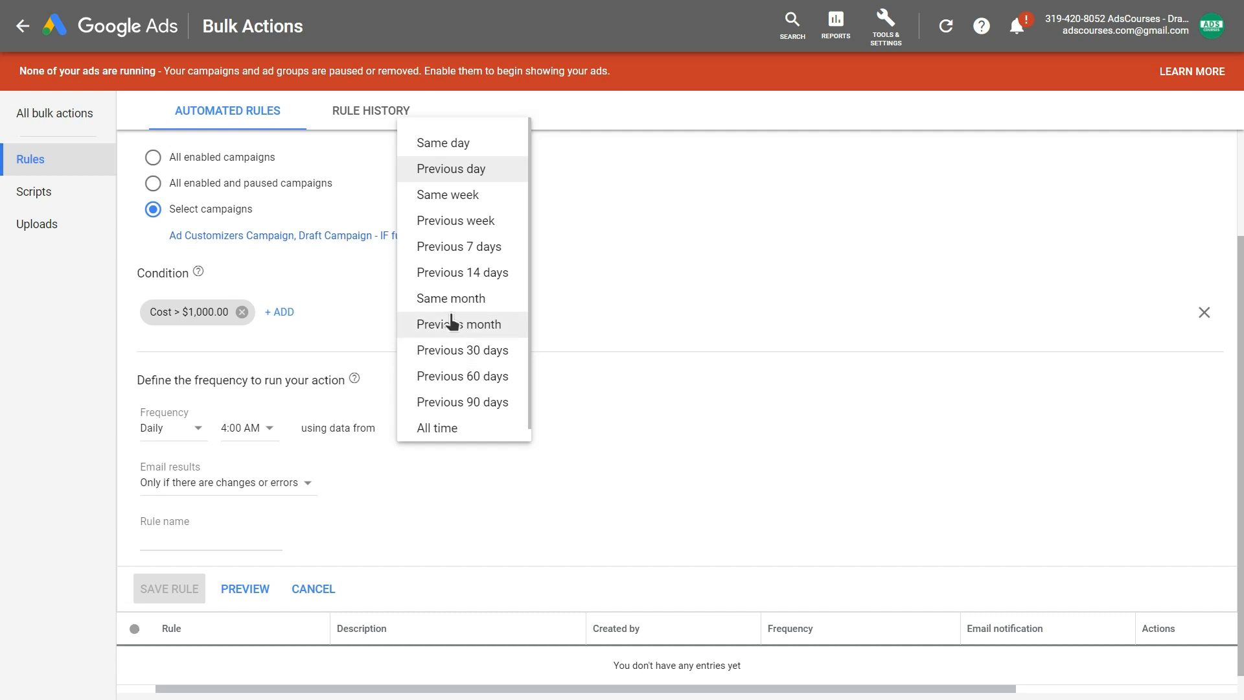
{"action": "left_click", "coordinate": [484, 247]}
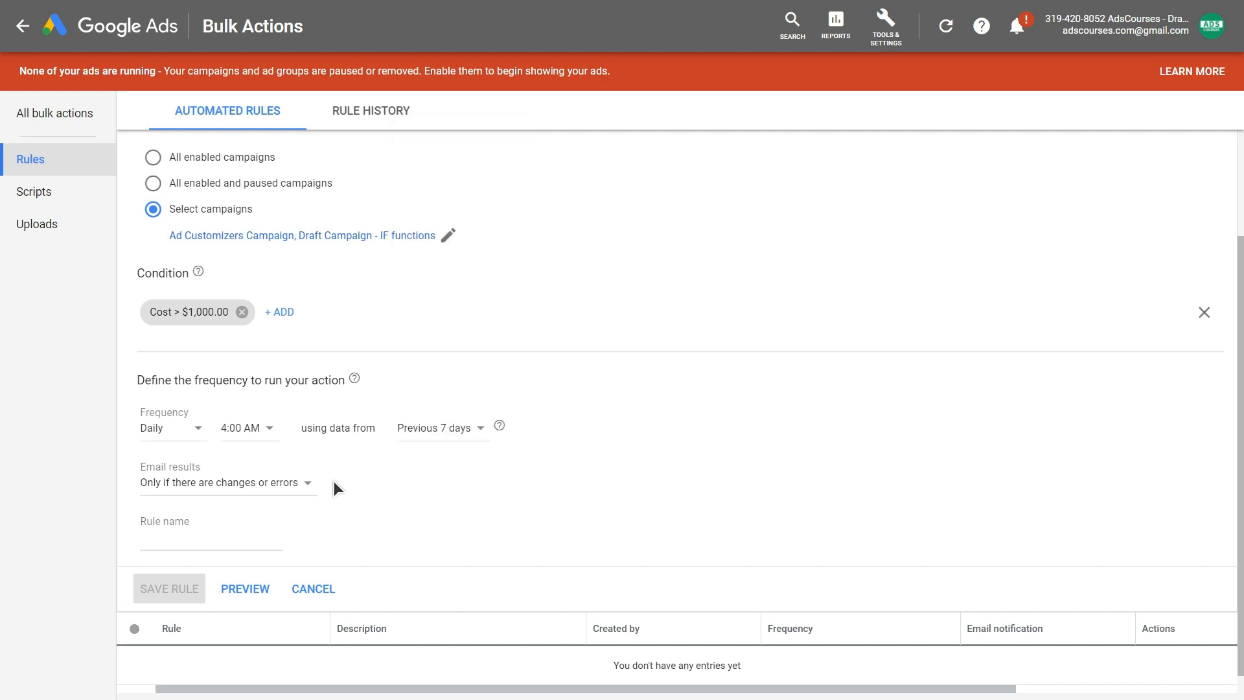
Set the rule's email results to Only if there are changes or errors and activate the rule name for entry.
{"action": "left_click", "coordinate": [276, 487]}
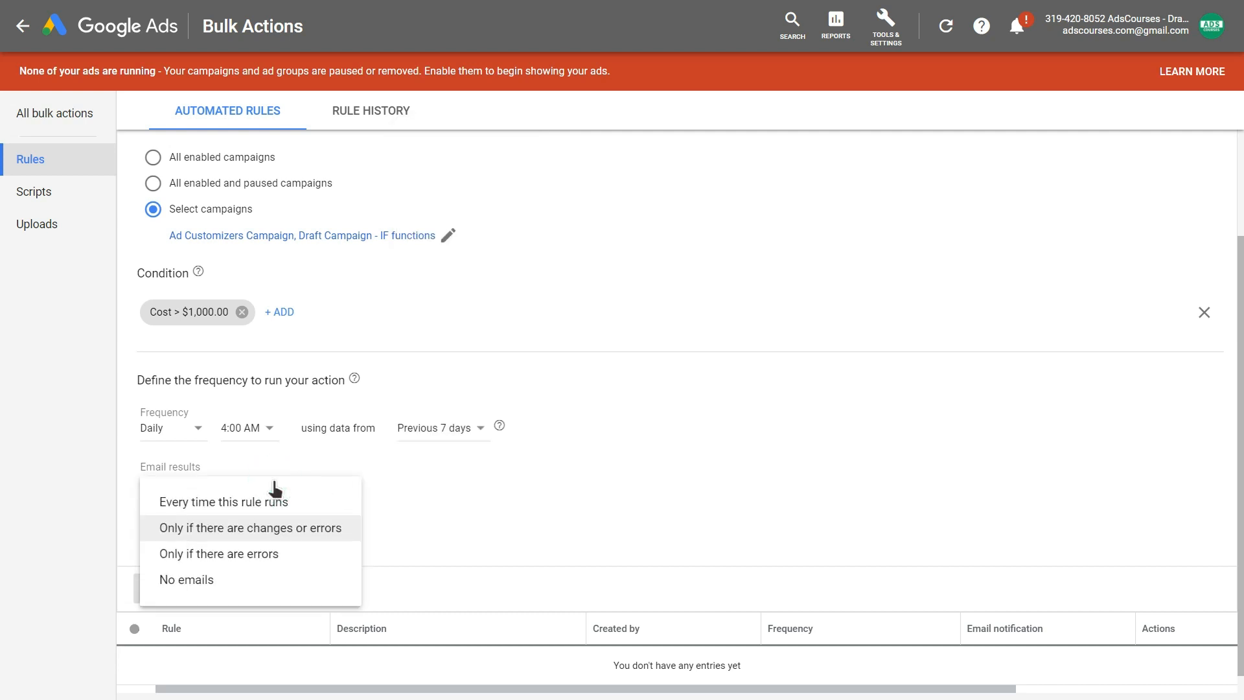
{"action": "left_click", "coordinate": [328, 526]}
{"action": "left_click", "coordinate": [210, 539]}
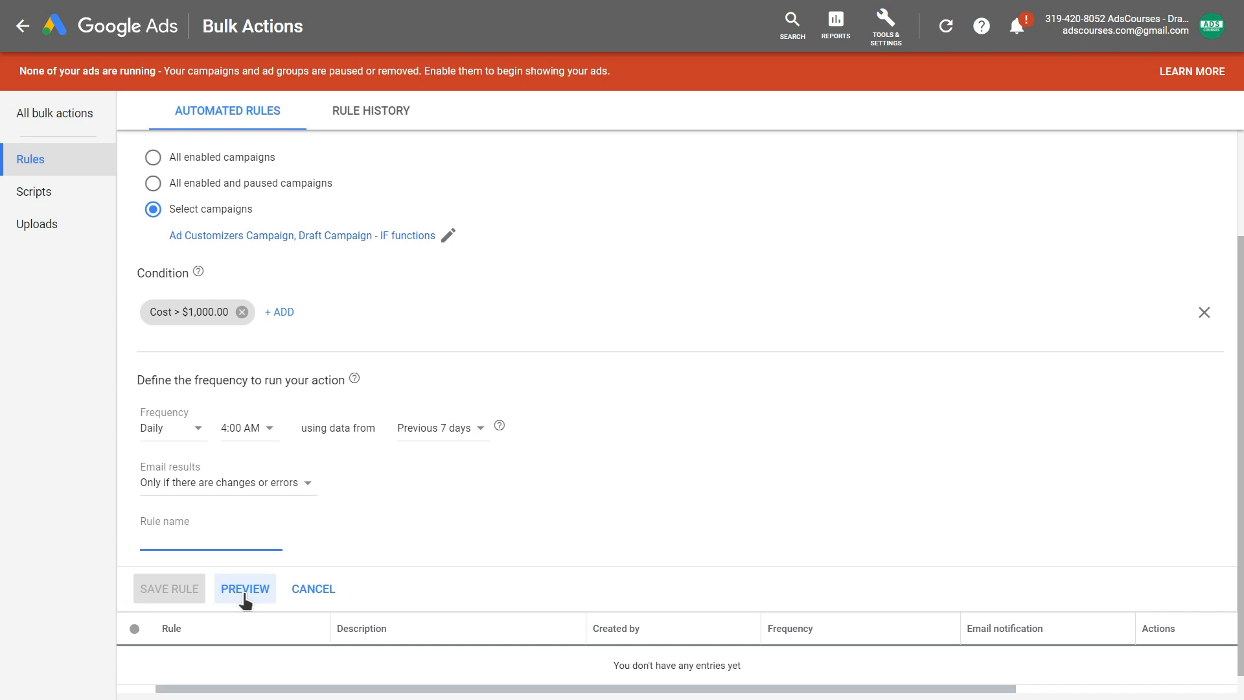
Change the campaign rule's type to Send email and look over the remaining settings.
{"action": "scroll", "coordinate": [351, 311], "scroll_direction": "up", "scroll_amount": 1}
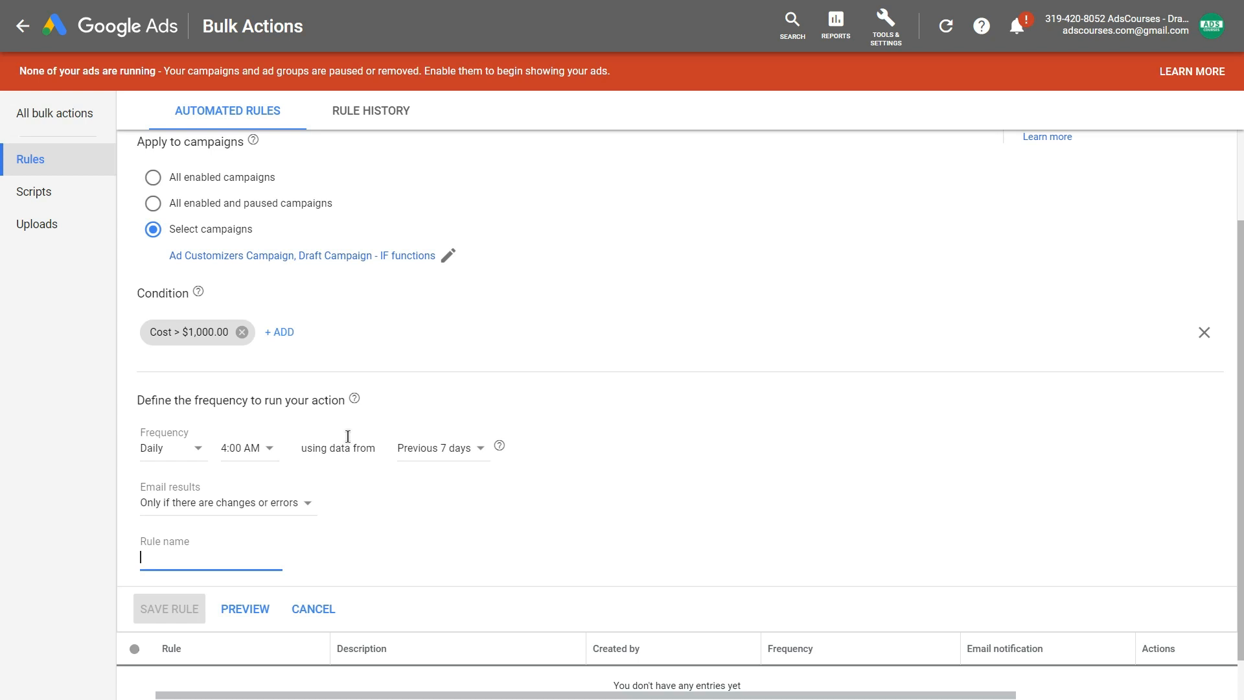
{"action": "scroll", "coordinate": [348, 436], "scroll_direction": "up", "scroll_amount": 2}
{"action": "left_click", "coordinate": [203, 209]}
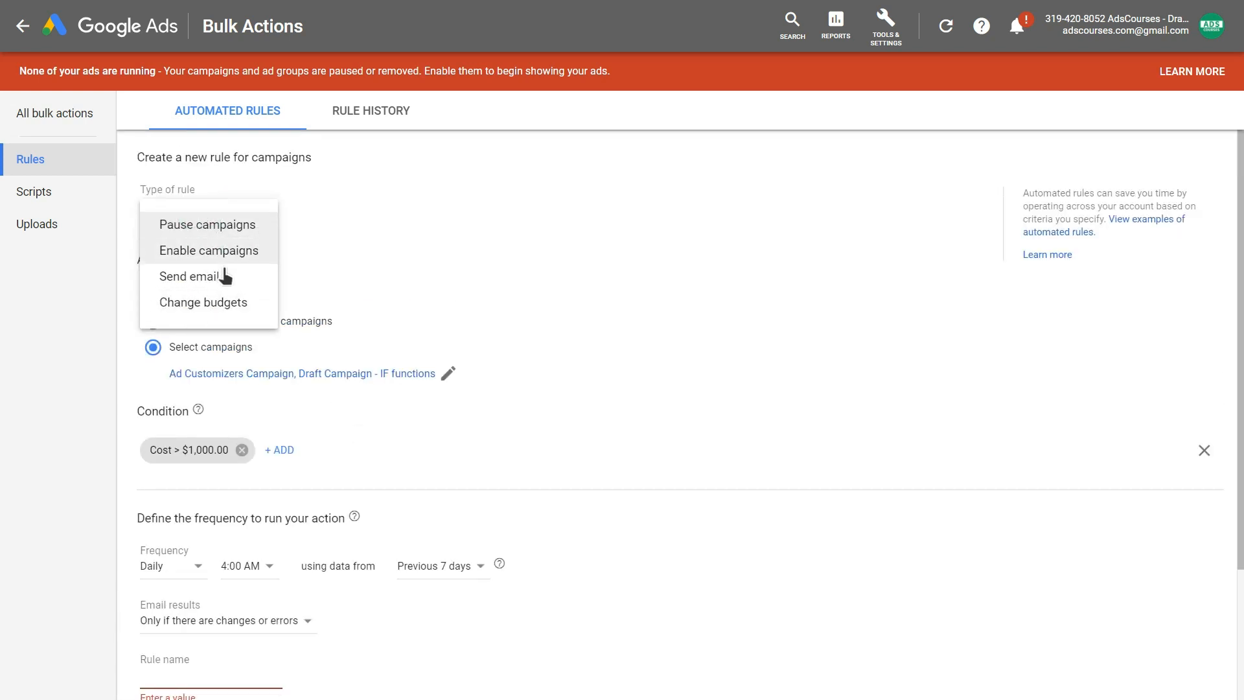
{"action": "left_click", "coordinate": [223, 276]}
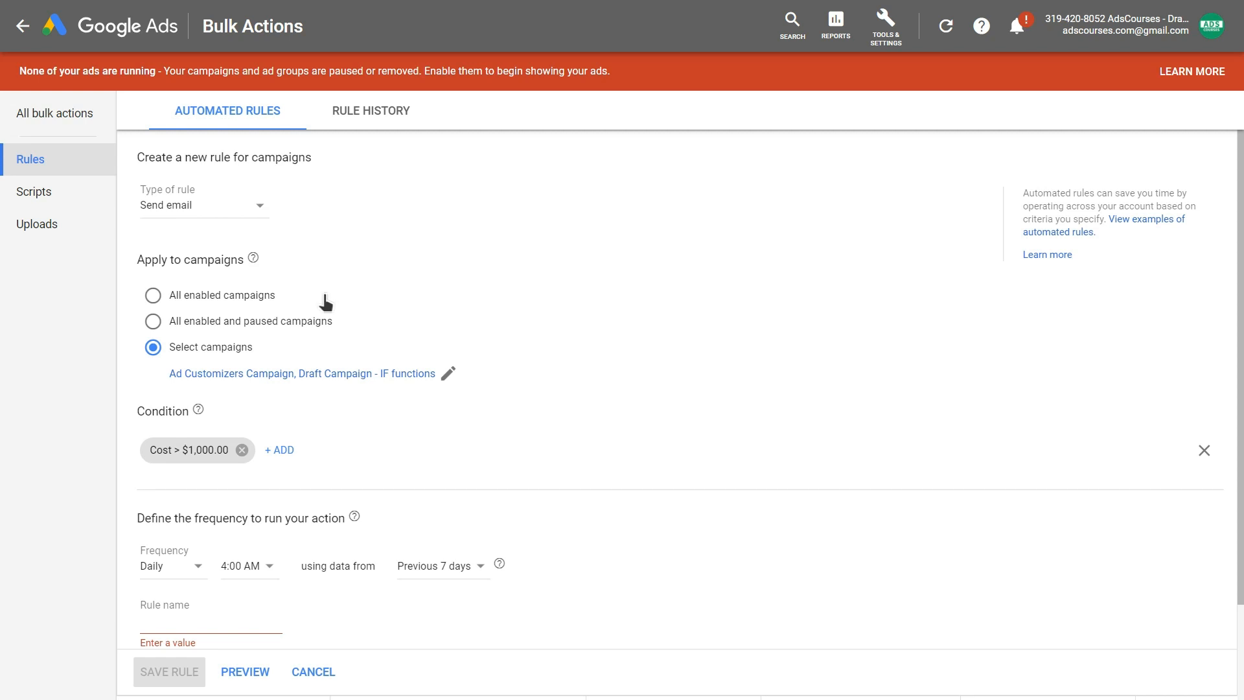
{"action": "scroll", "coordinate": [219, 422], "scroll_direction": "down", "scroll_amount": 2}
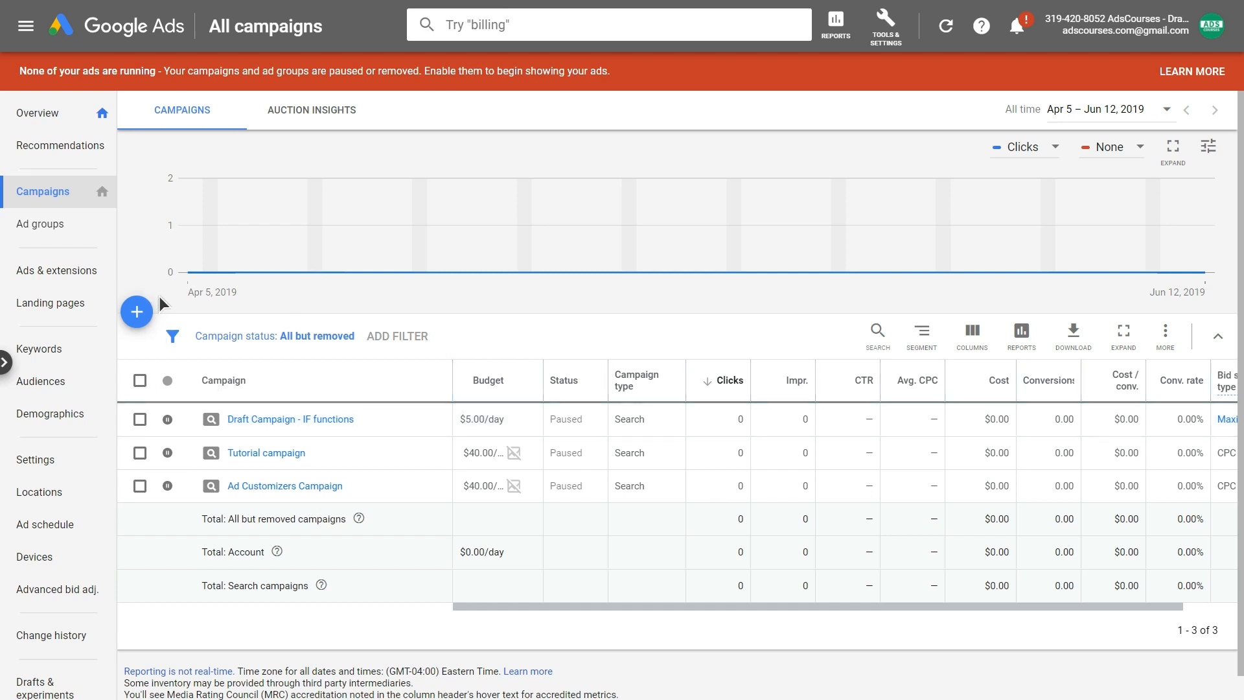
Select the Citroen and Mercedes ad groups and start creating an automated rule for them.
{"action": "left_click", "coordinate": [58, 224]}
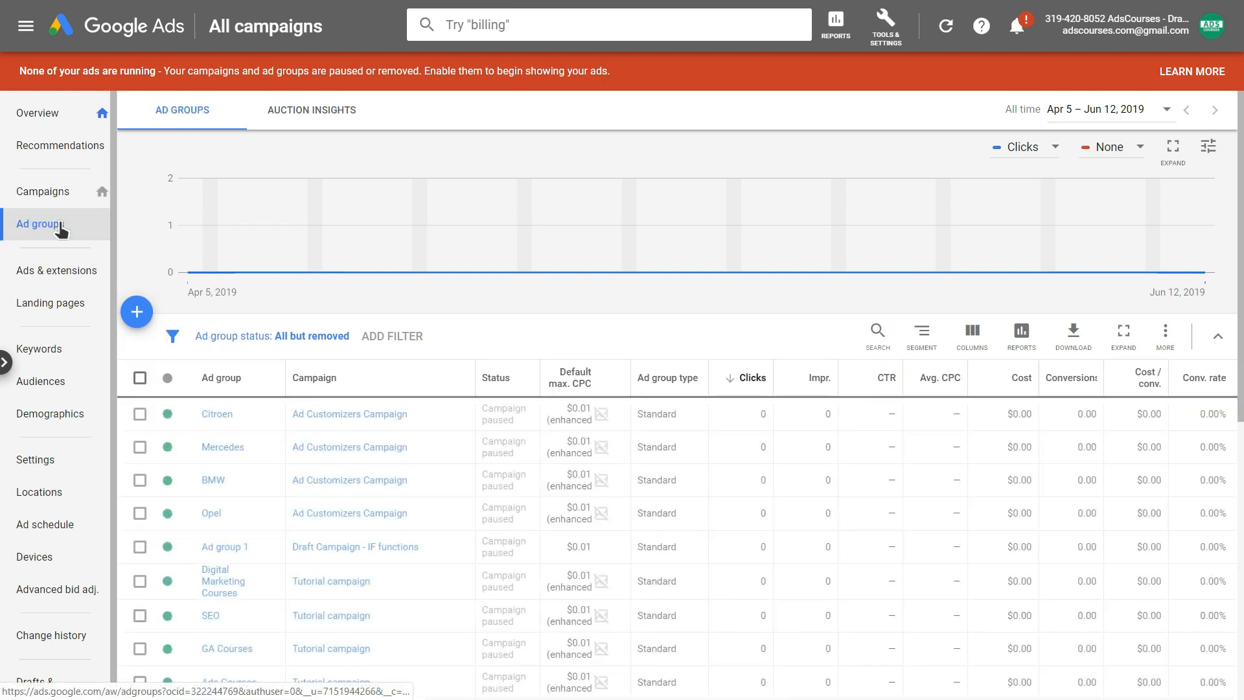
{"action": "left_click", "coordinate": [140, 414]}
{"action": "left_click", "coordinate": [140, 447]}
{"action": "left_click", "coordinate": [140, 414]}
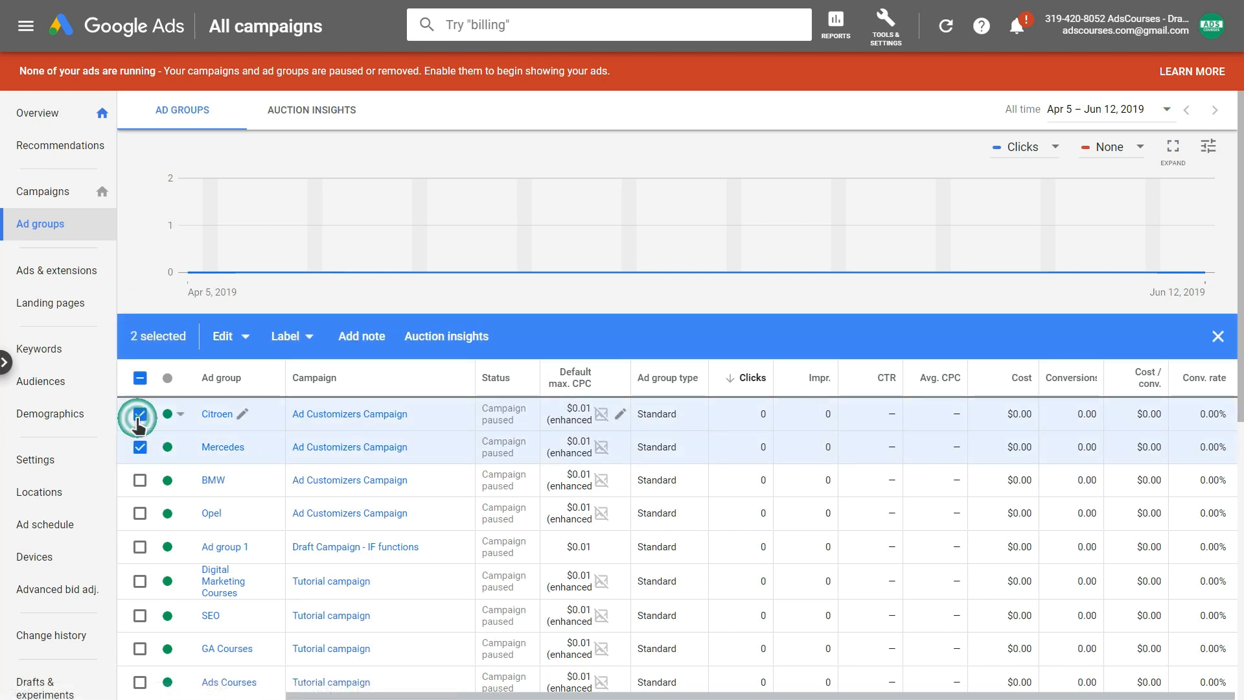
{"action": "left_click", "coordinate": [240, 337]}
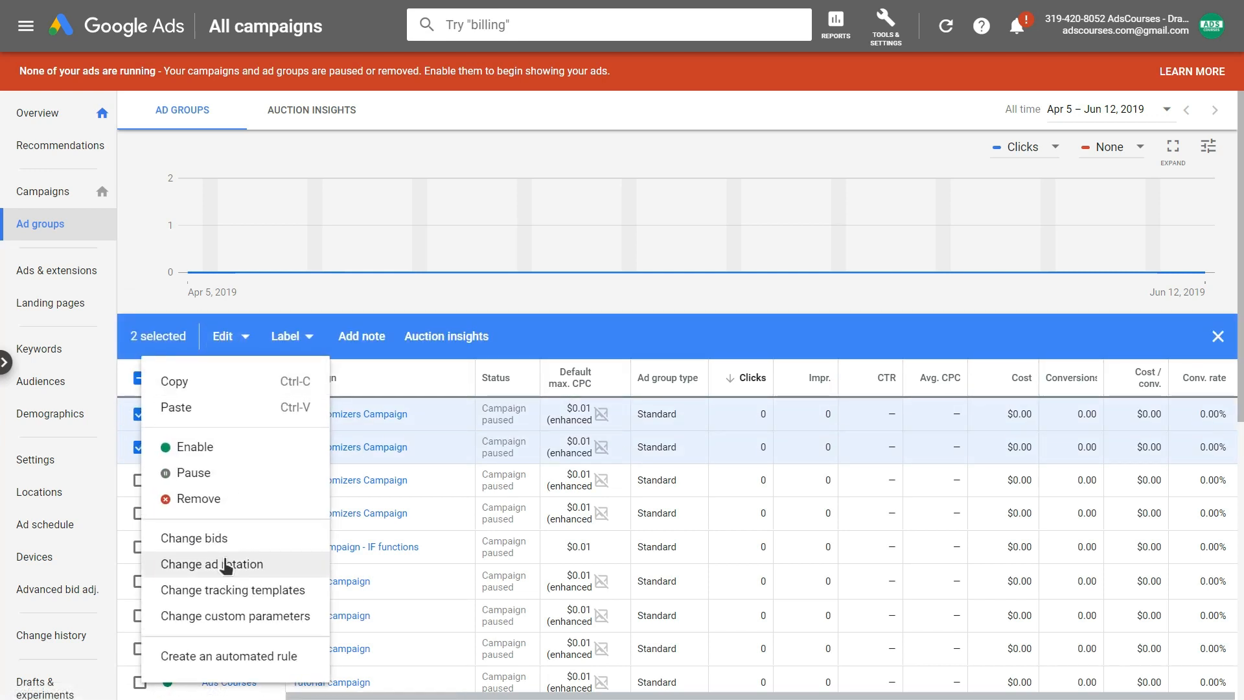
{"action": "left_click", "coordinate": [250, 657]}
Set the ad group rule's type to Pause ad groups and check which ad groups it applies to.
{"action": "left_click", "coordinate": [213, 201]}
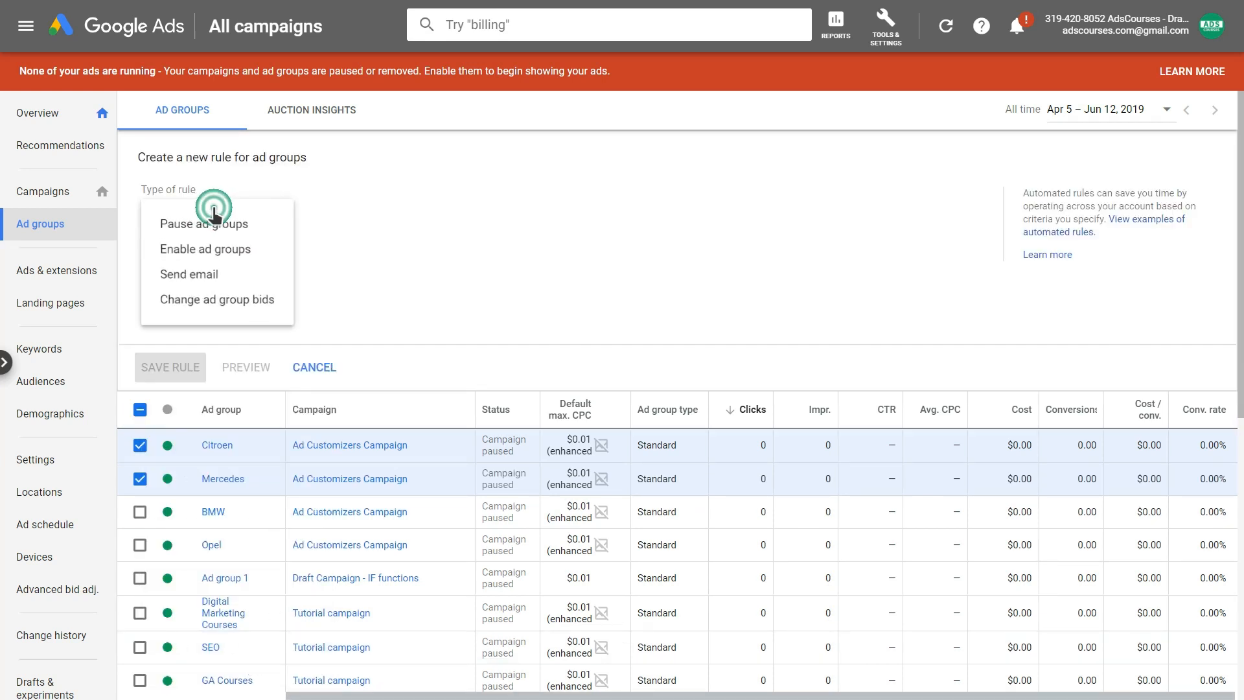
{"action": "left_click", "coordinate": [213, 222]}
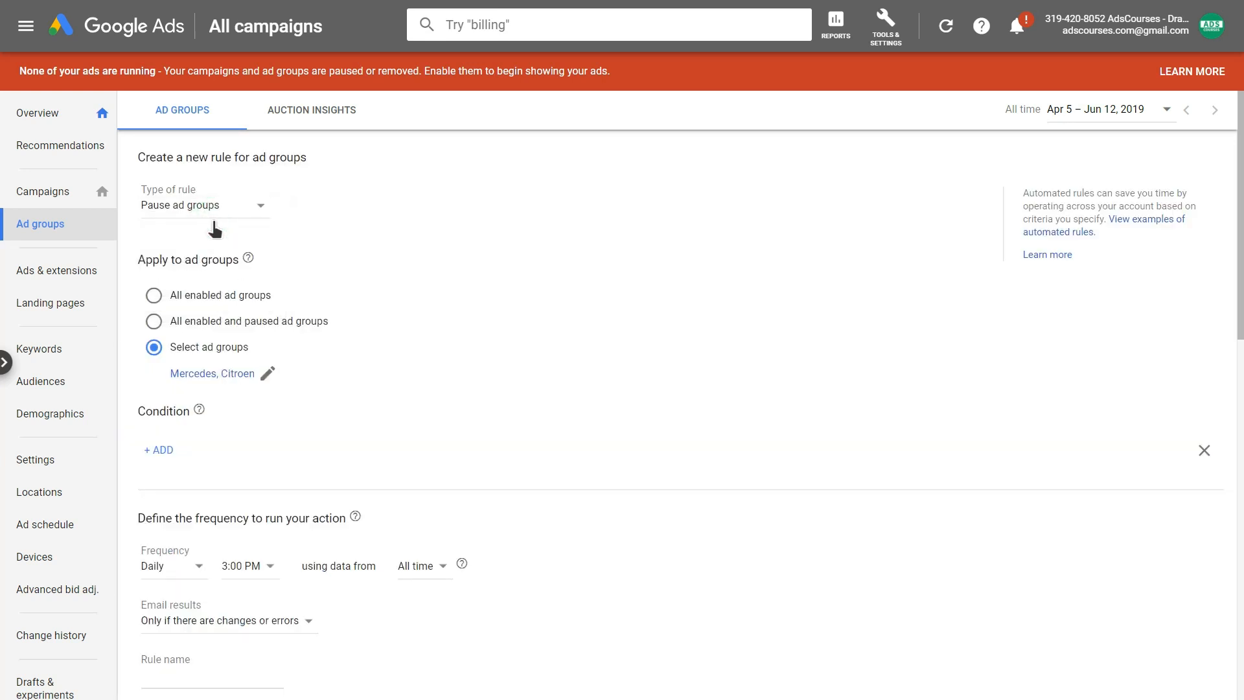
{"action": "left_click", "coordinate": [265, 375]}
{"action": "scroll", "coordinate": [285, 518], "scroll_direction": "down", "scroll_amount": 8}
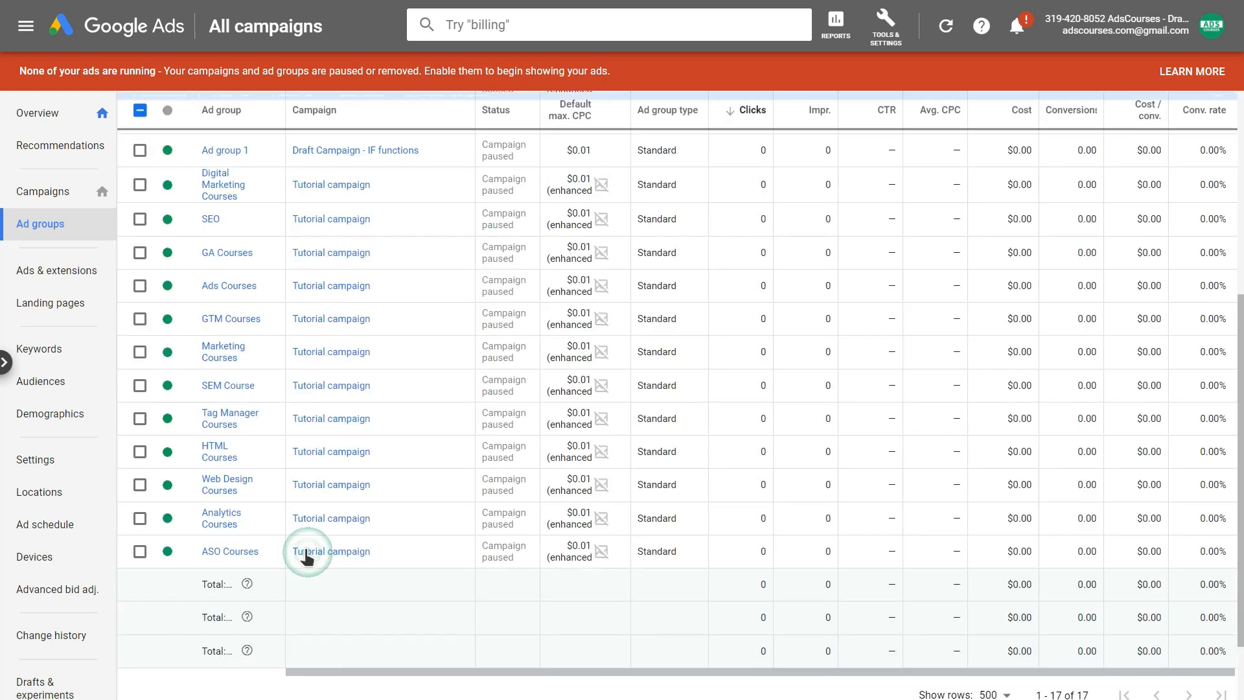
Select the first two ads in the ads list and show the bulk editing options, including automated rule creation.
{"action": "left_click", "coordinate": [54, 269]}
{"action": "left_click", "coordinate": [140, 544]}
{"action": "left_click", "coordinate": [139, 472]}
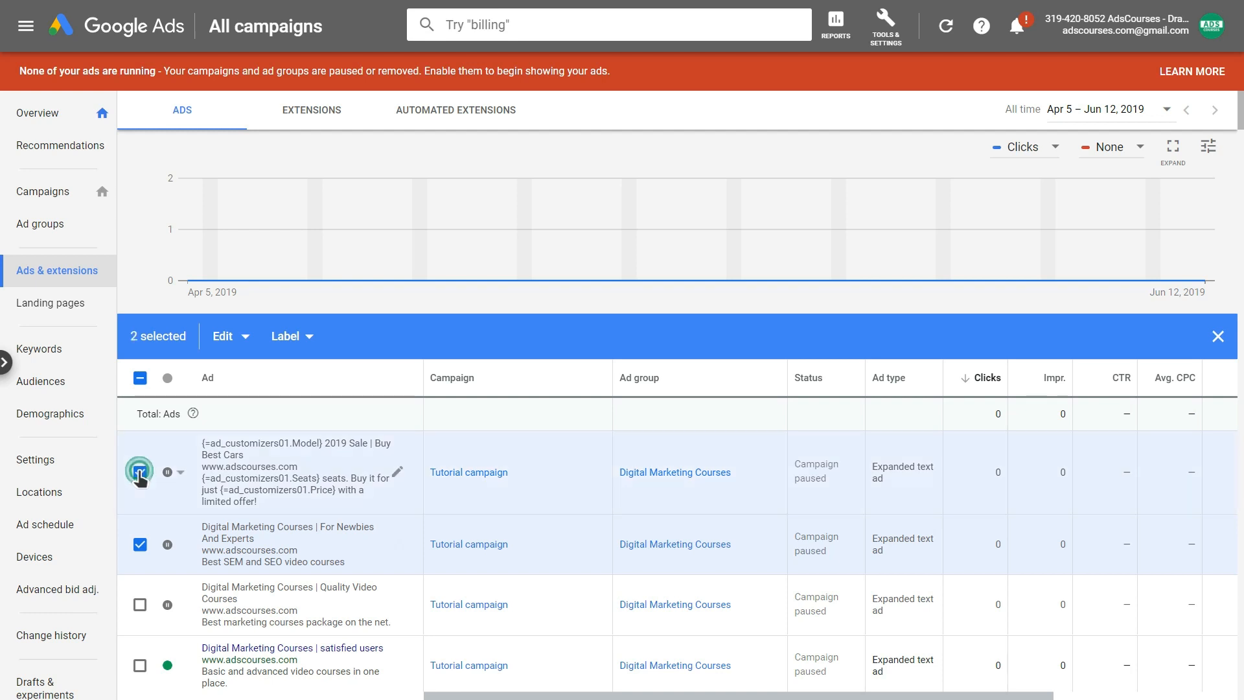
{"action": "left_click", "coordinate": [223, 336]}
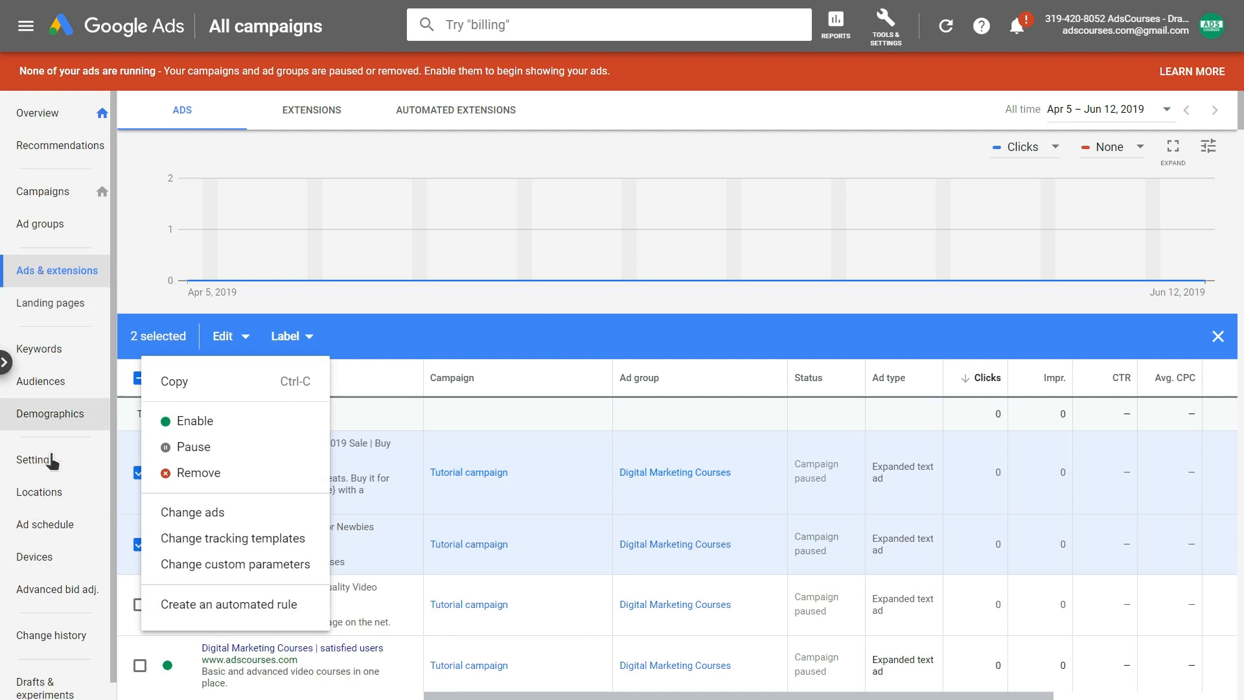
Select a keyword in the keywords list and show its bulk editing options.
{"action": "left_click", "coordinate": [39, 351]}
{"action": "left_click", "coordinate": [139, 418]}
{"action": "left_click", "coordinate": [234, 344]}
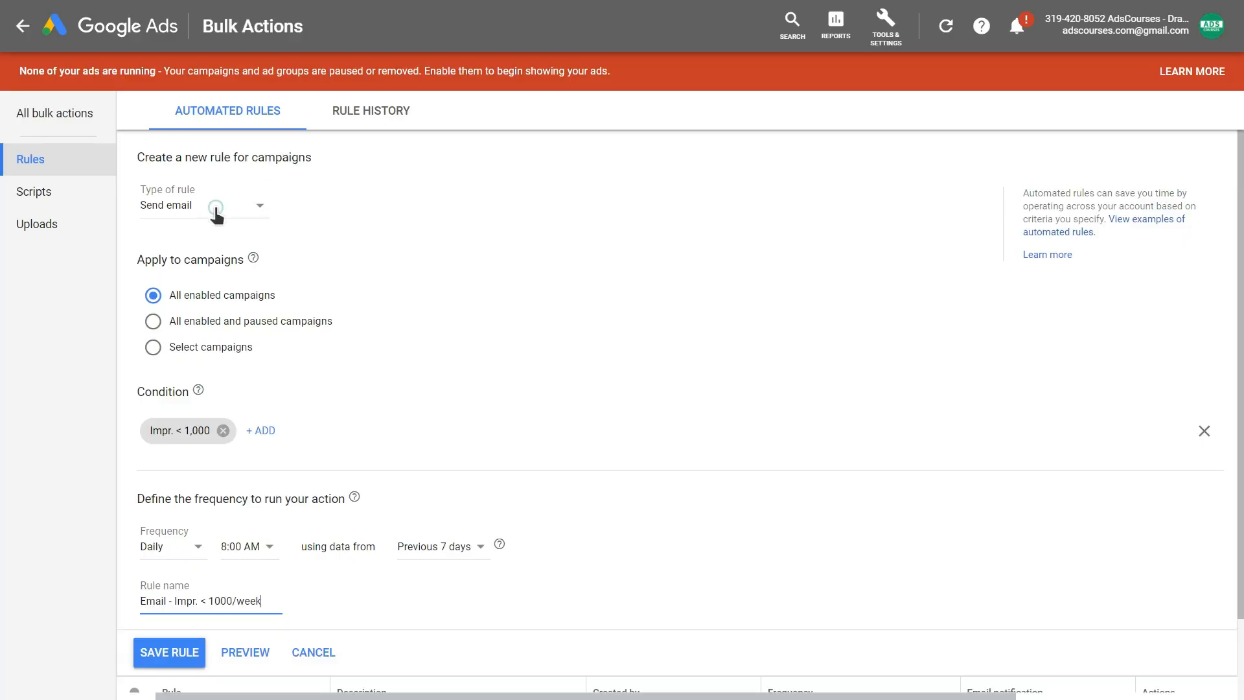
Review the Send email rule for all enabled campaigns, including its type, impressions condition, schedule and name.
{"action": "left_click", "coordinate": [215, 208]}
{"action": "left_click", "coordinate": [207, 282]}
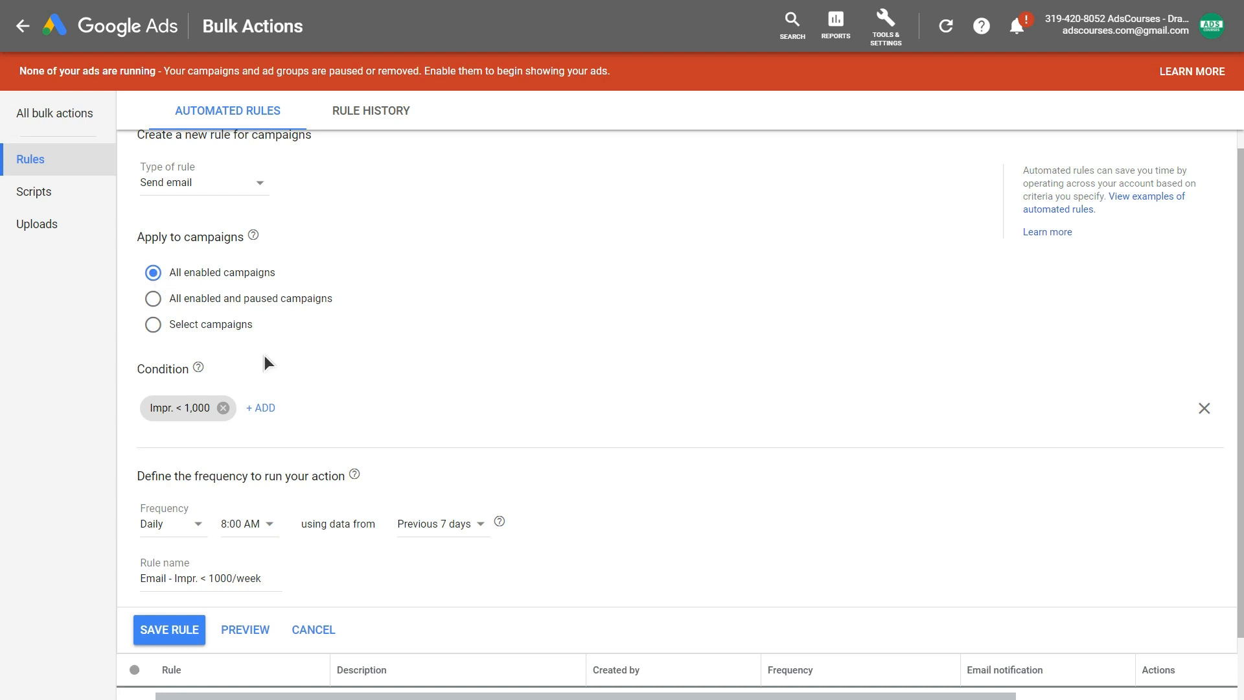
{"action": "left_click", "coordinate": [182, 418]}
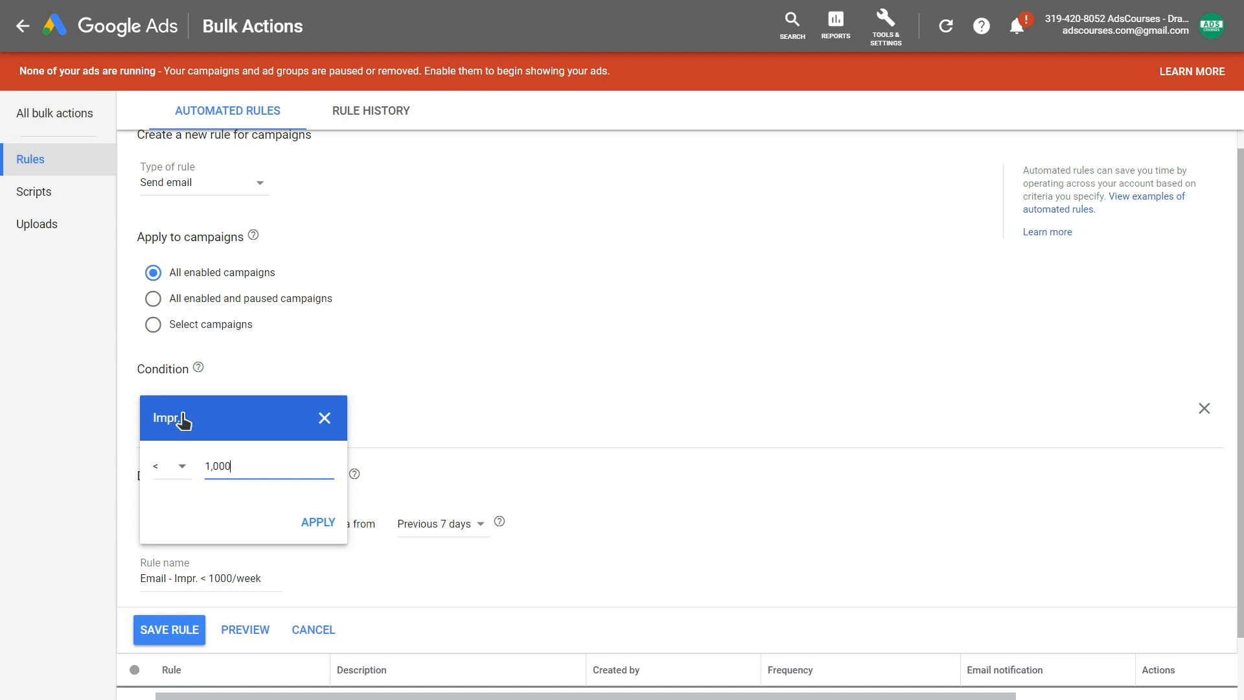
{"action": "left_click", "coordinate": [284, 575]}
{"action": "scroll", "coordinate": [284, 575], "scroll_direction": "down", "scroll_amount": 2}
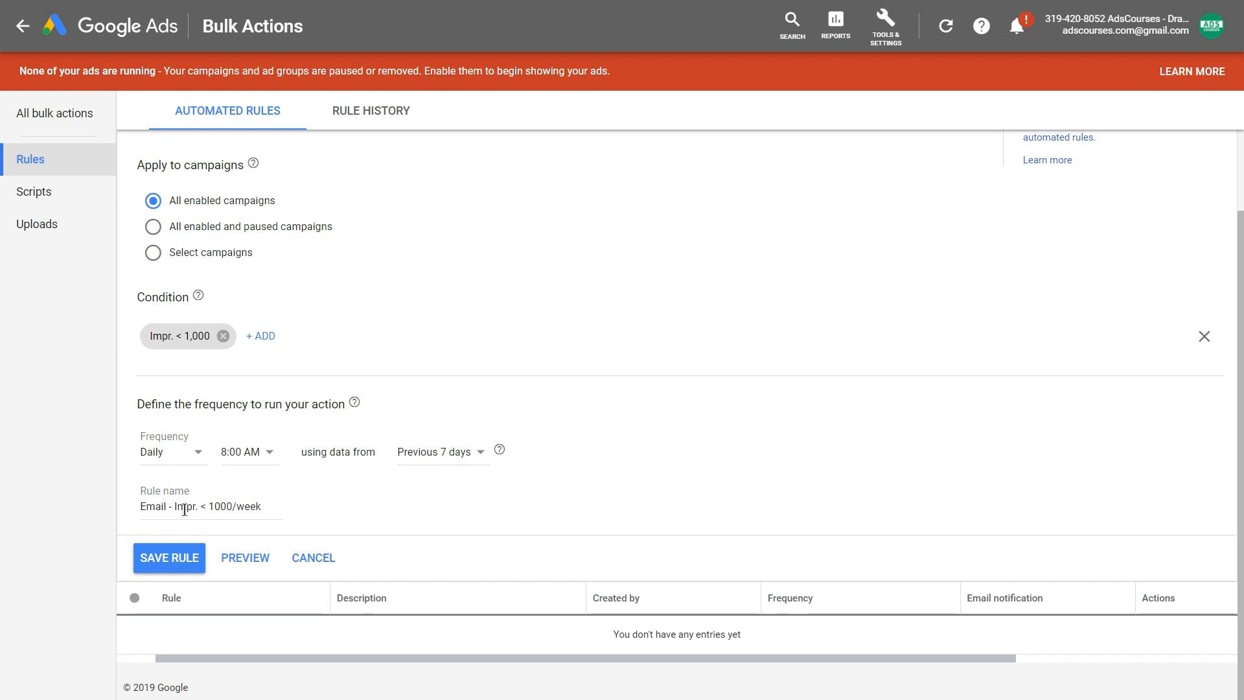
{"action": "left_click", "coordinate": [139, 506]}
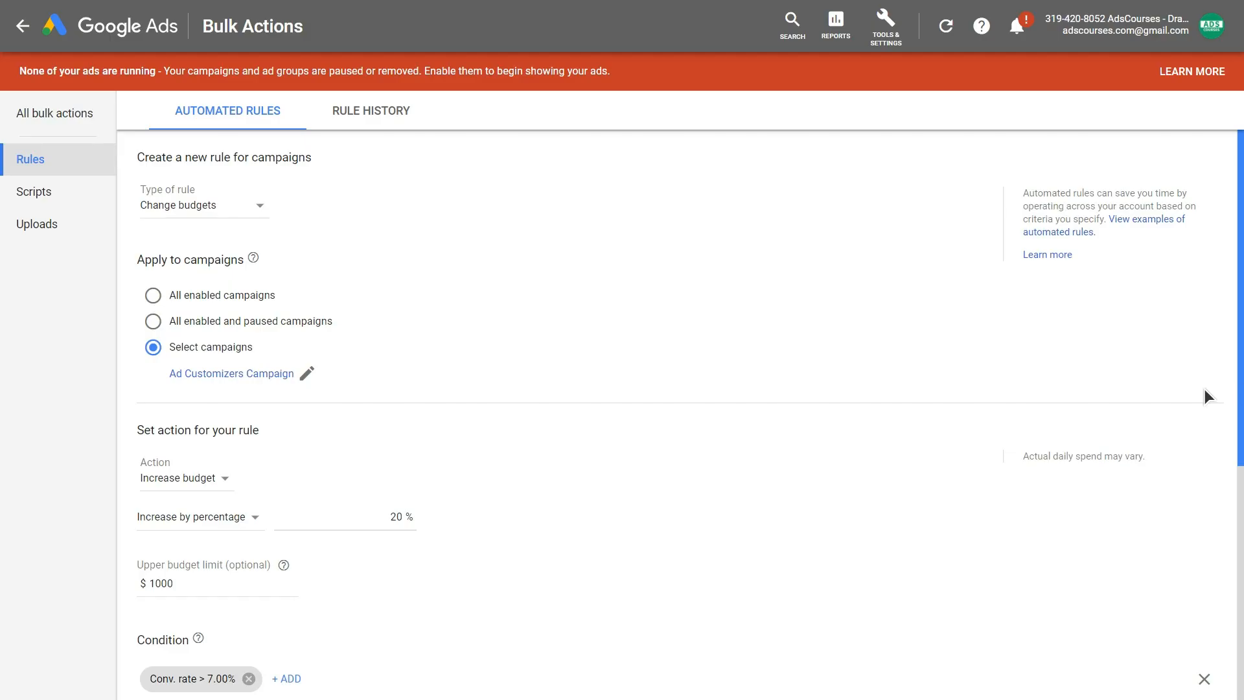
Show the rule types available for the Change budgets rule on Ad Customizers Campaign.
{"action": "left_click", "coordinate": [207, 205]}
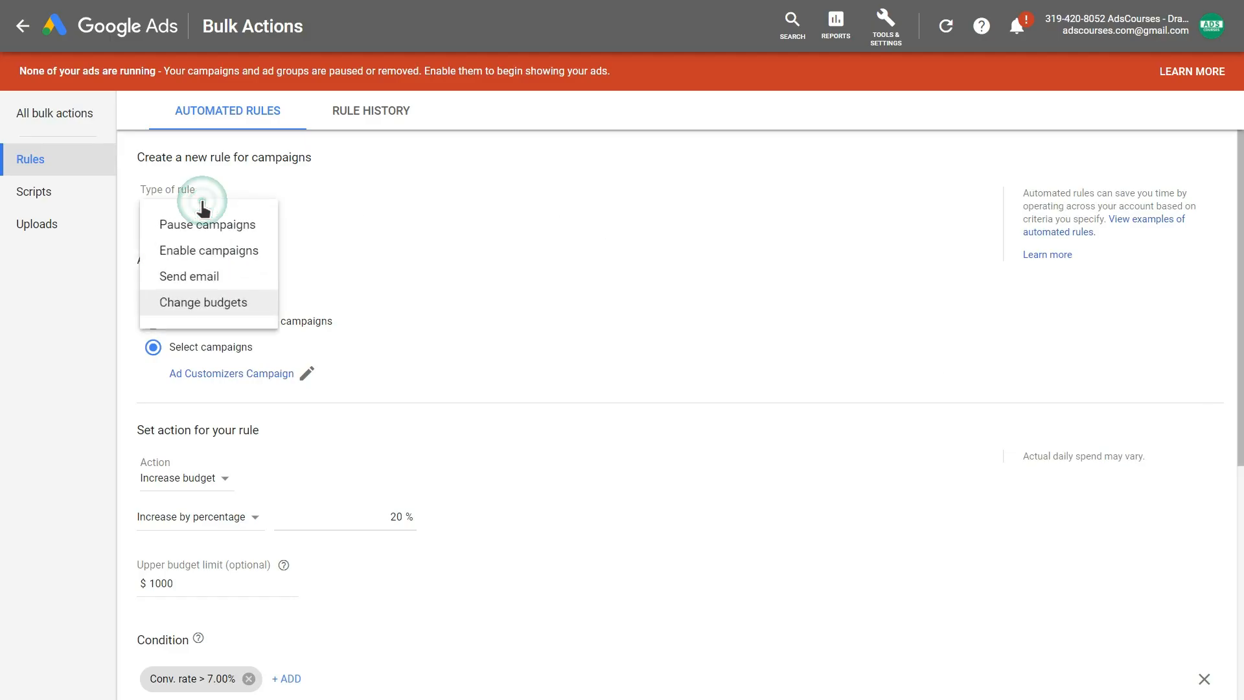
{"action": "left_click", "coordinate": [401, 271]}
{"action": "scroll", "coordinate": [389, 340], "scroll_direction": "down", "scroll_amount": 2}
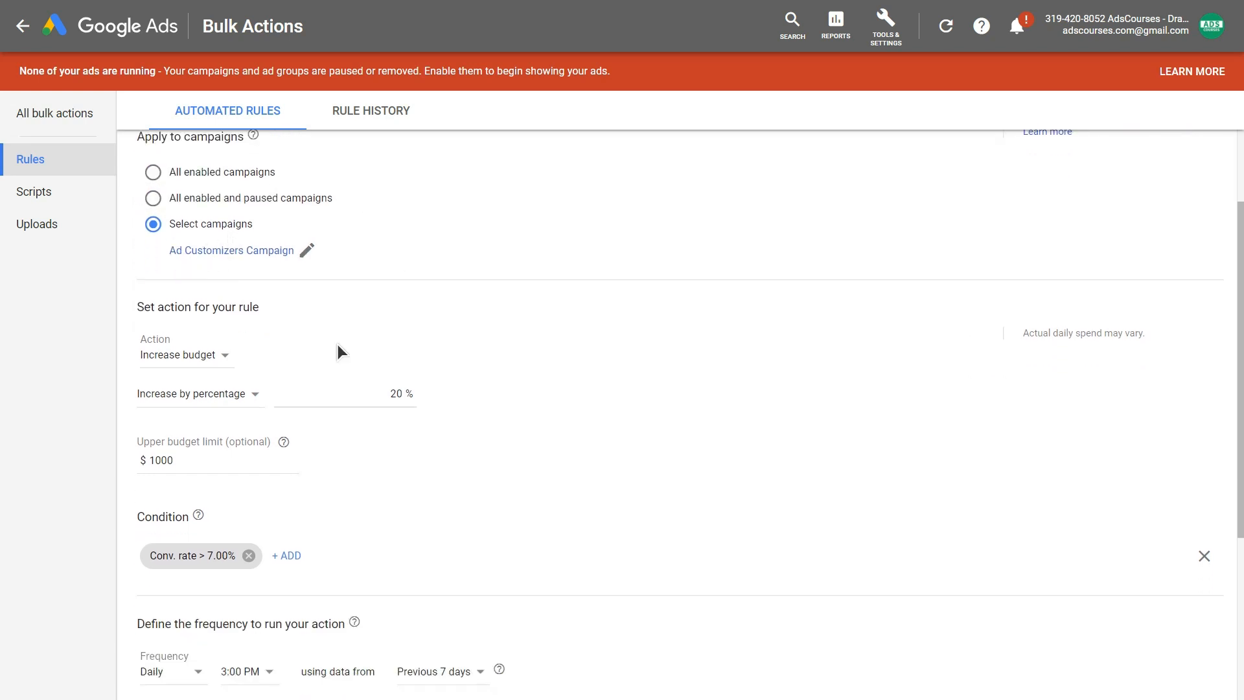
{"action": "scroll", "coordinate": [337, 344], "scroll_direction": "down", "scroll_amount": 1}
Set the budget rule's action to Increase budget and check the options for increasing by percentage or by amount.
{"action": "left_click", "coordinate": [203, 310]}
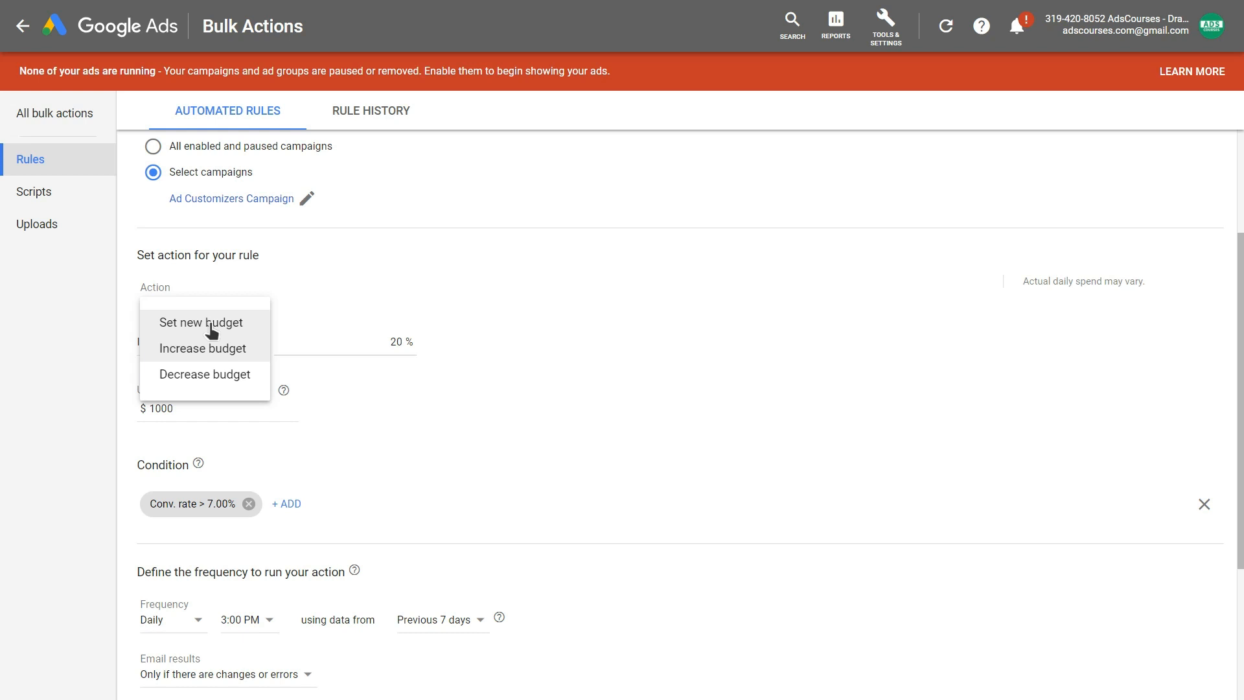
{"action": "left_click", "coordinate": [208, 350]}
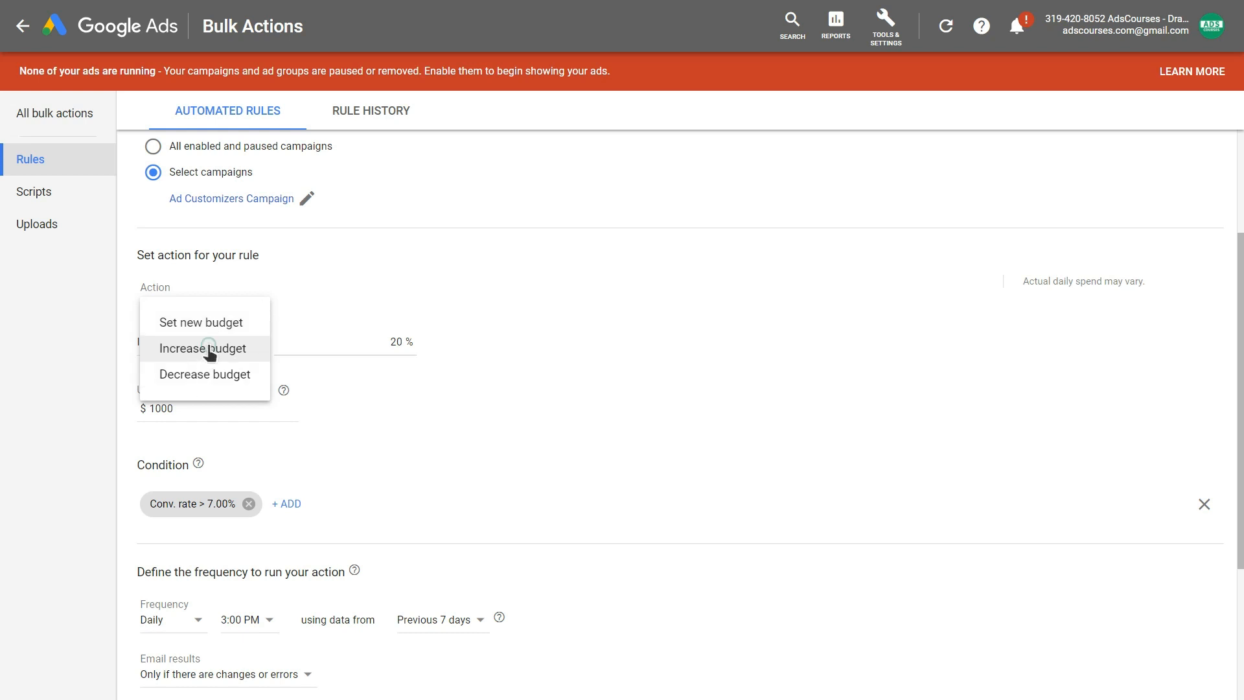
{"action": "left_click", "coordinate": [341, 344]}
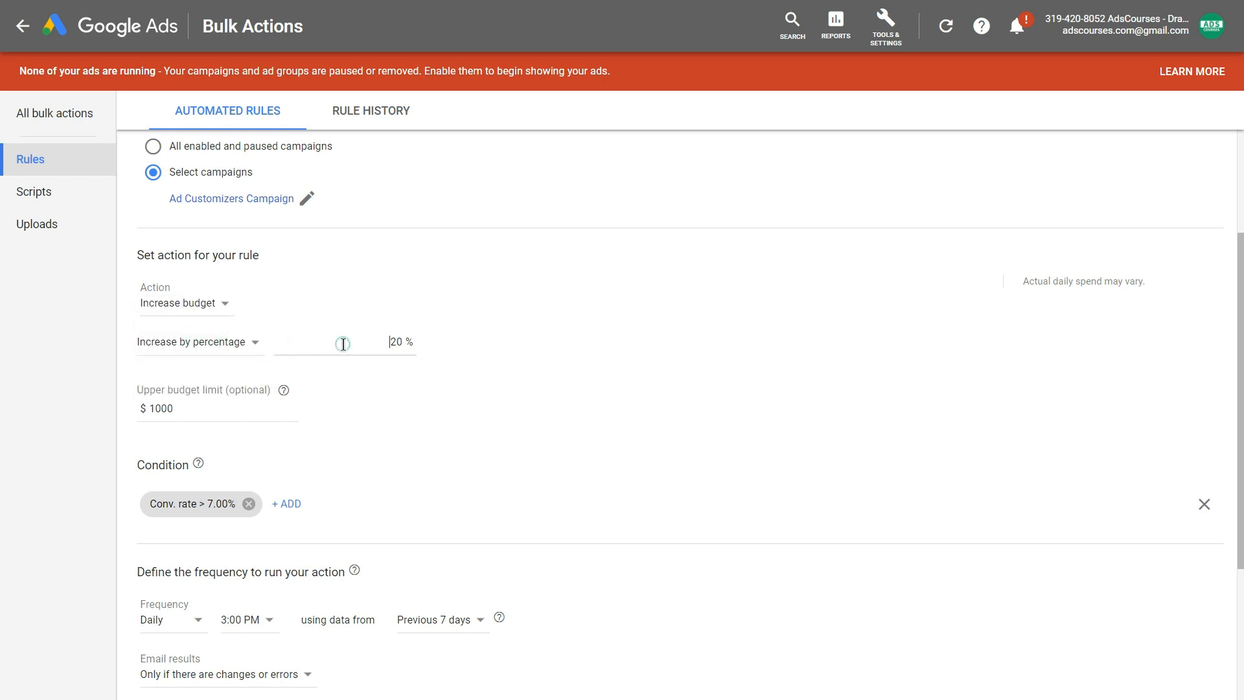
{"action": "left_click", "coordinate": [219, 346]}
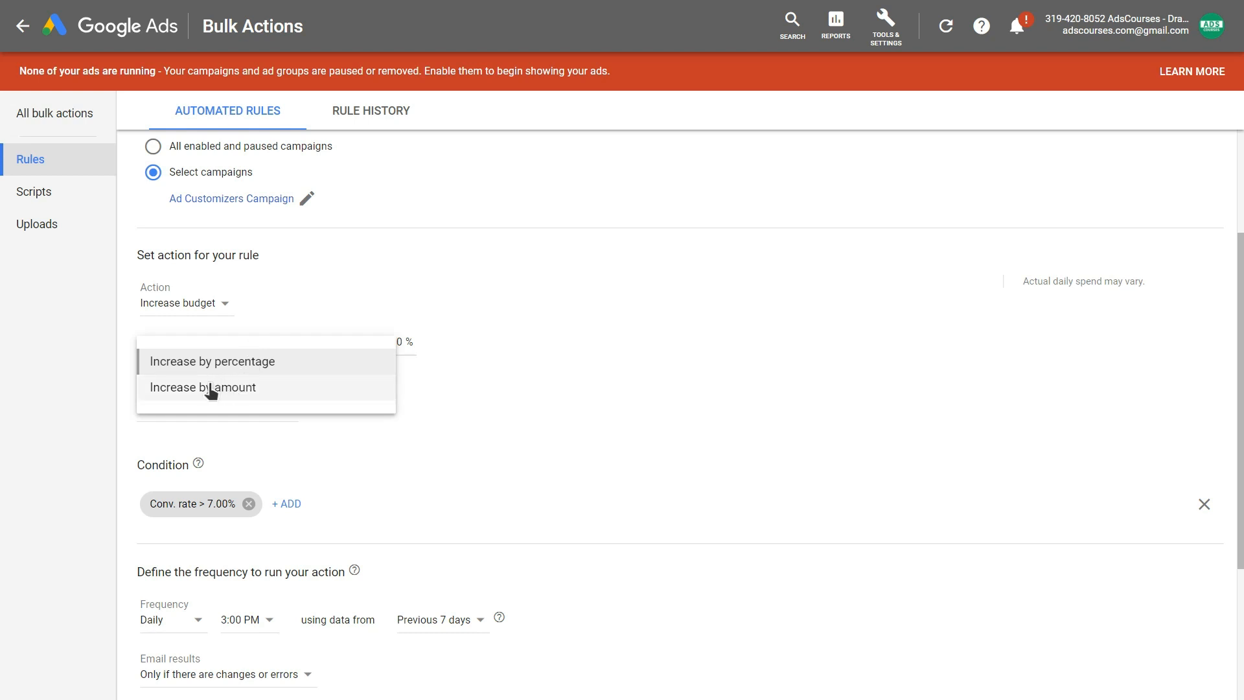
{"action": "left_click", "coordinate": [364, 365]}
{"action": "scroll", "coordinate": [365, 365], "scroll_direction": "down", "scroll_amount": 1}
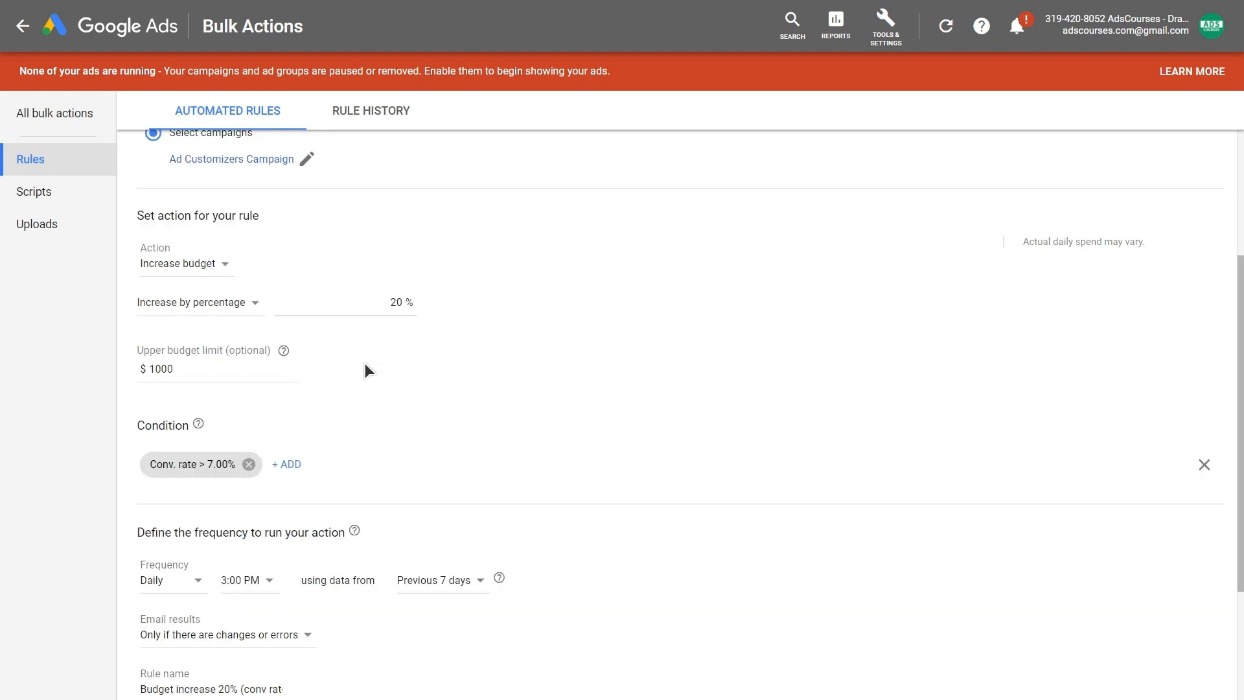
Review the budget rule's upper budget limit, conversion rate condition, schedule, email results setting and name.
{"action": "left_click", "coordinate": [200, 371]}
{"action": "scroll", "coordinate": [199, 371], "scroll_direction": "down", "scroll_amount": 1}
{"action": "scroll", "coordinate": [201, 389], "scroll_direction": "down", "scroll_amount": 1}
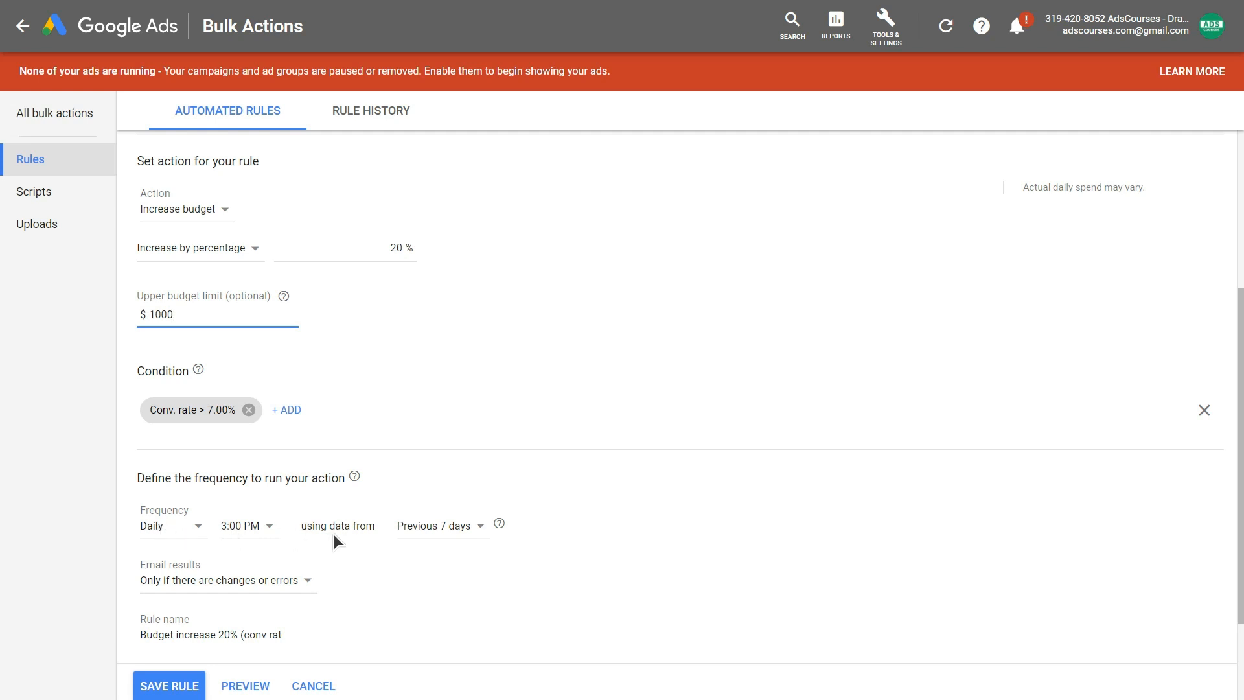
{"action": "scroll", "coordinate": [400, 537], "scroll_direction": "up", "scroll_amount": 2}
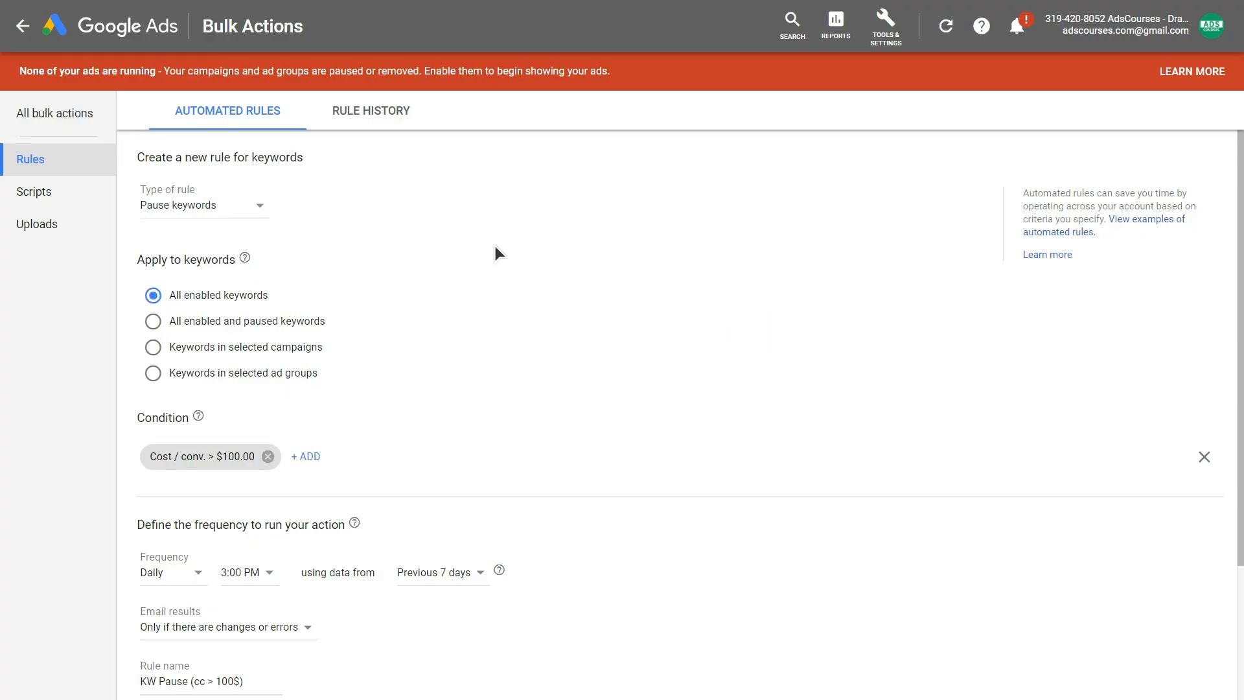
Set the keyword rule's type to Pause keywords and review its keyword scope, cost per conversion condition and schedule.
{"action": "left_click", "coordinate": [186, 214]}
{"action": "left_click", "coordinate": [200, 227]}
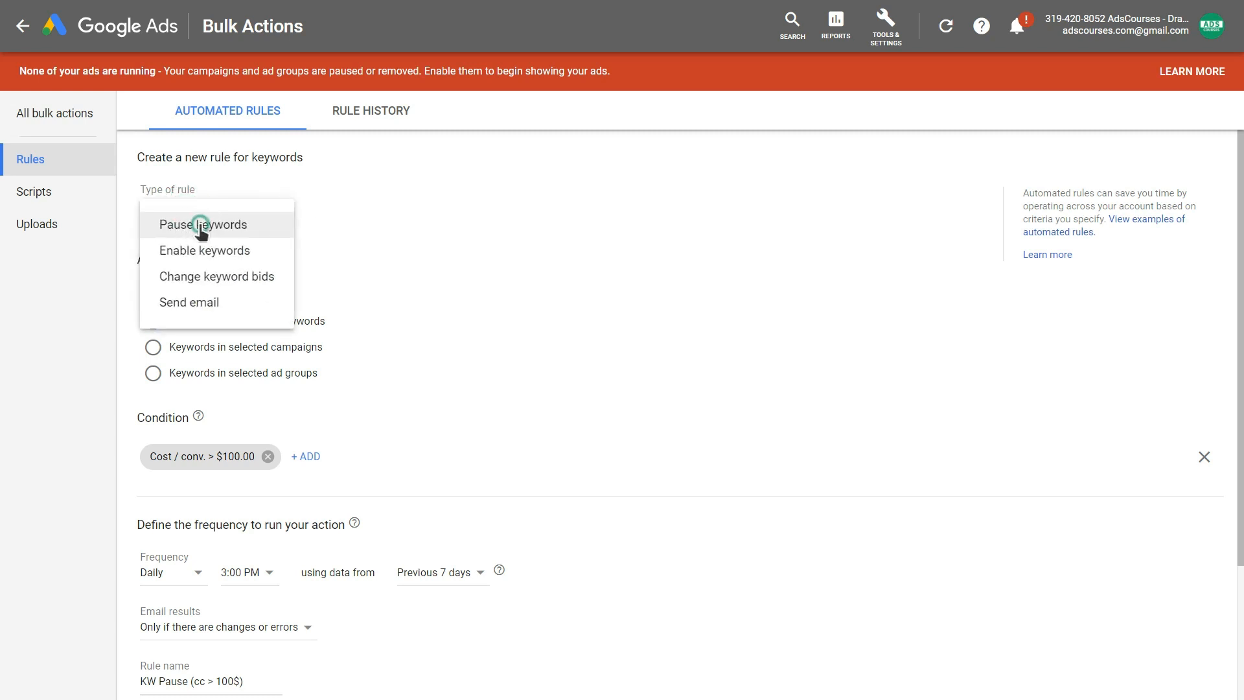
{"action": "scroll", "coordinate": [329, 289], "scroll_direction": "down", "scroll_amount": 2}
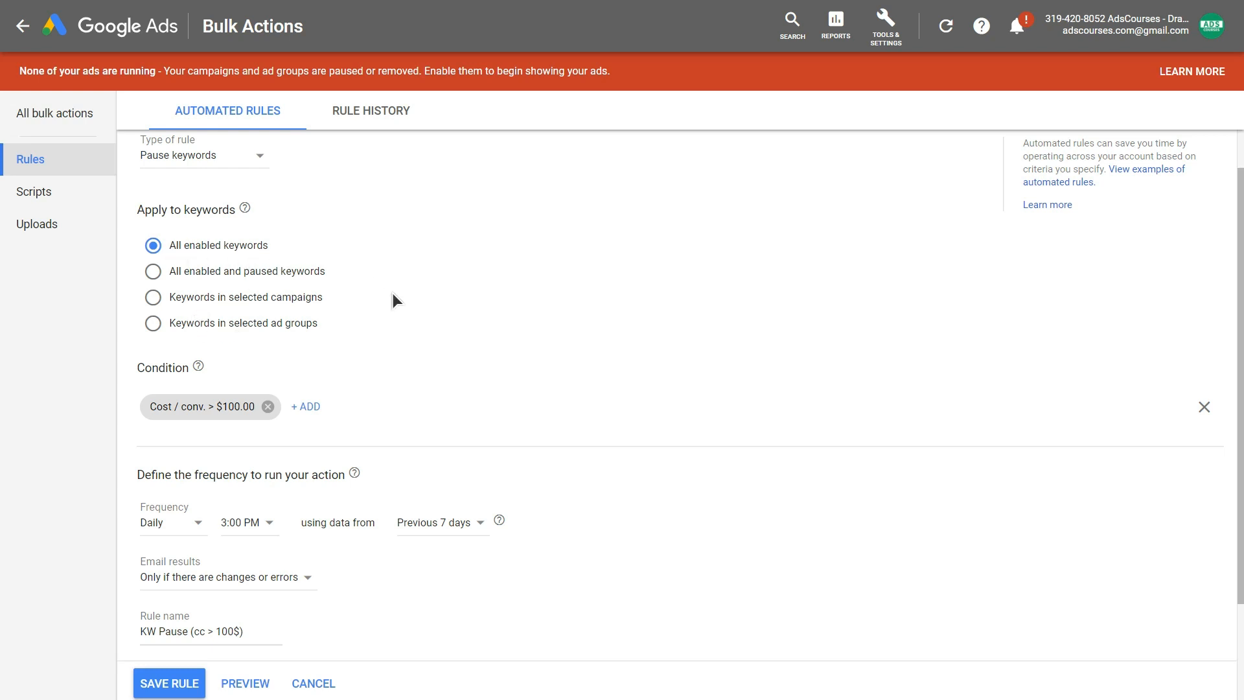
{"action": "scroll", "coordinate": [393, 295], "scroll_direction": "down", "scroll_amount": 2}
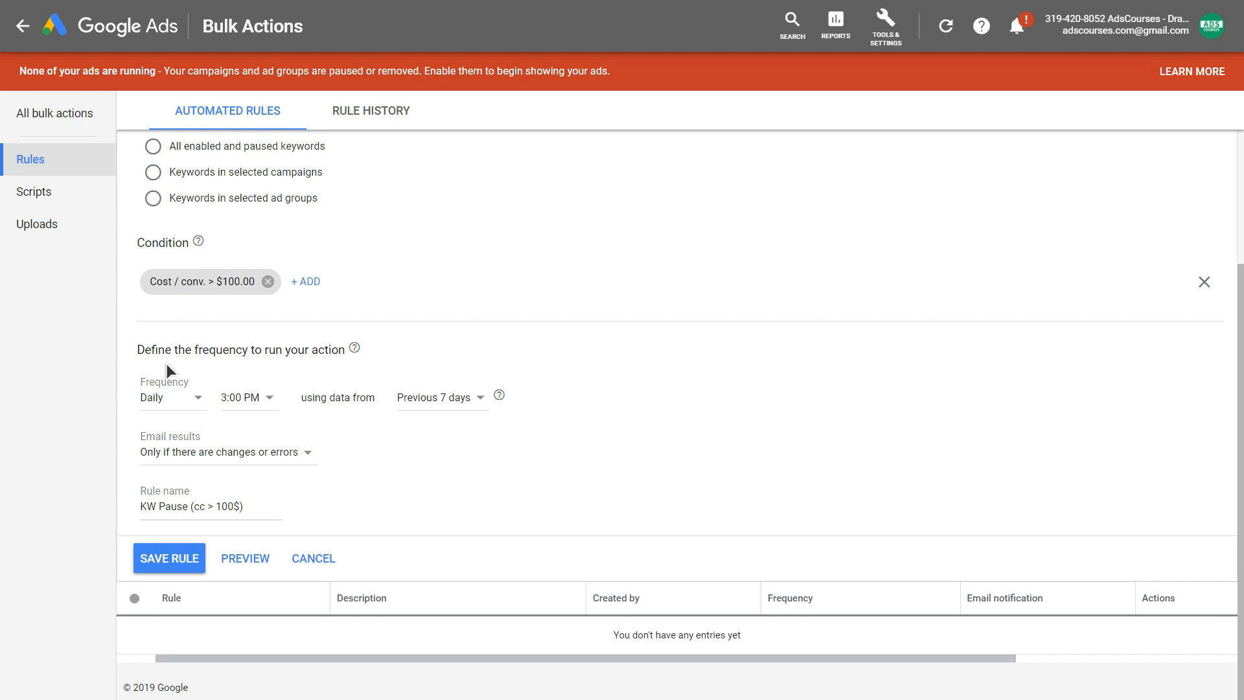
Show the data period options of the Pause keywords rule and check its email results setting.
{"action": "left_click", "coordinate": [440, 400]}
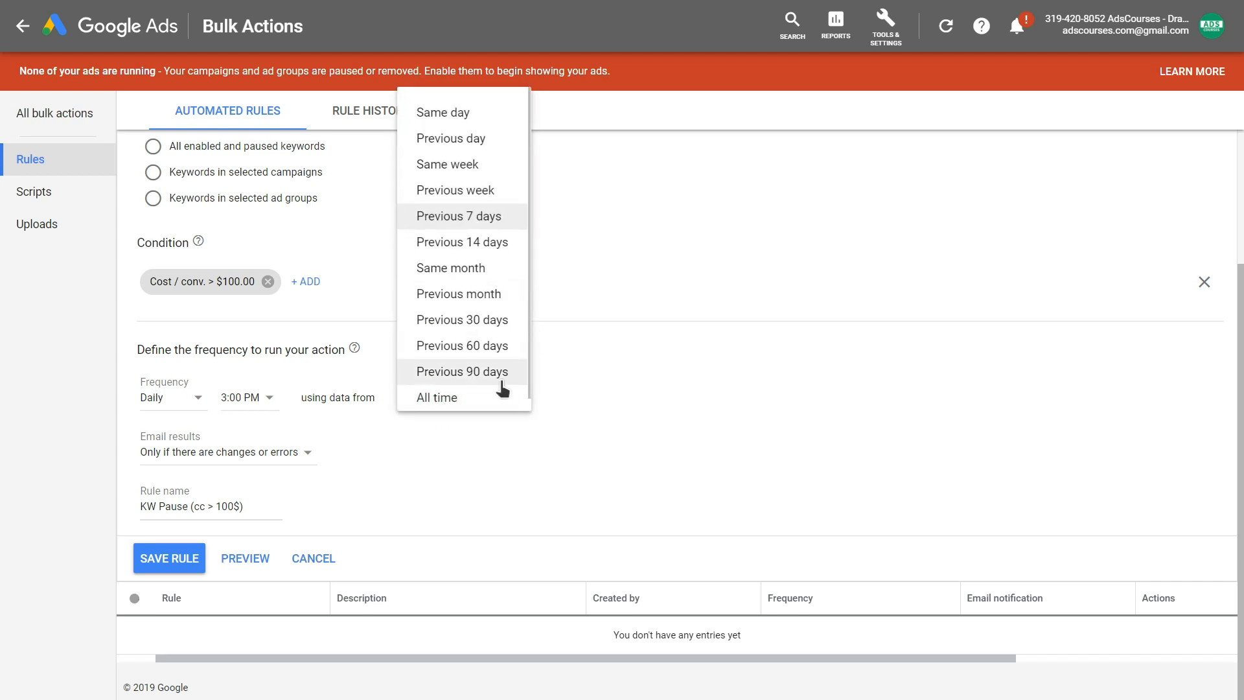
{"action": "left_click", "coordinate": [627, 364]}
{"action": "scroll", "coordinate": [628, 363], "scroll_direction": "up", "scroll_amount": 1}
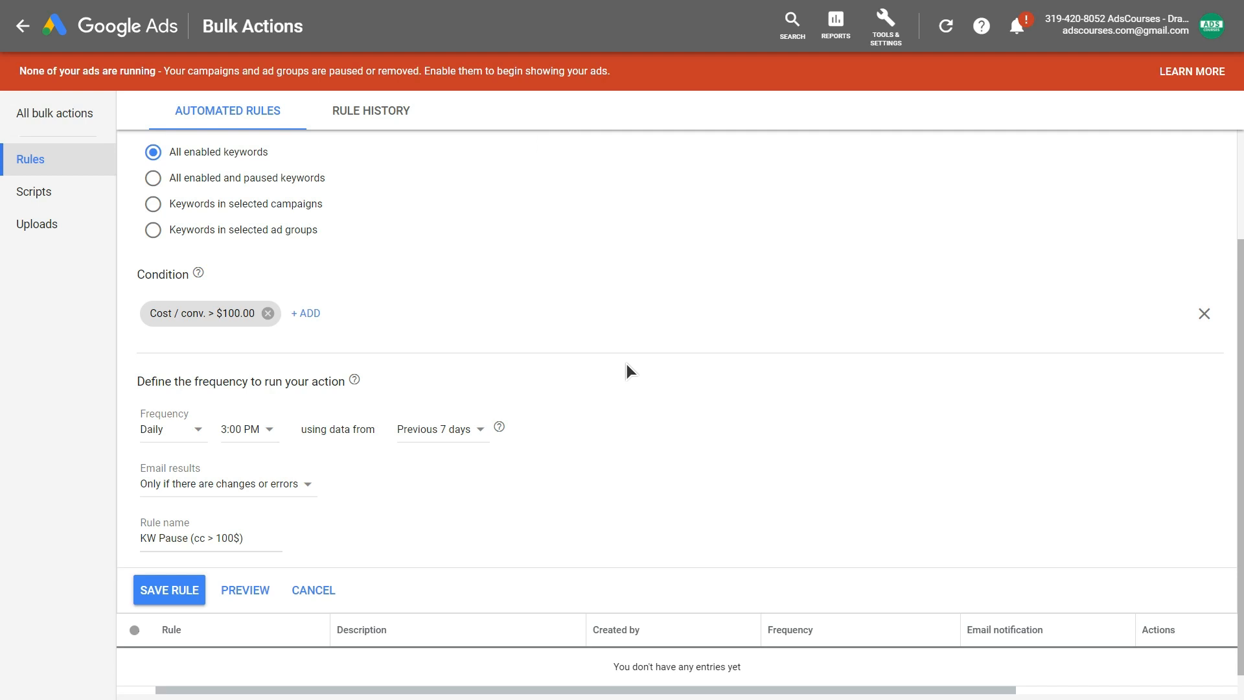
{"action": "left_click", "coordinate": [276, 483]}
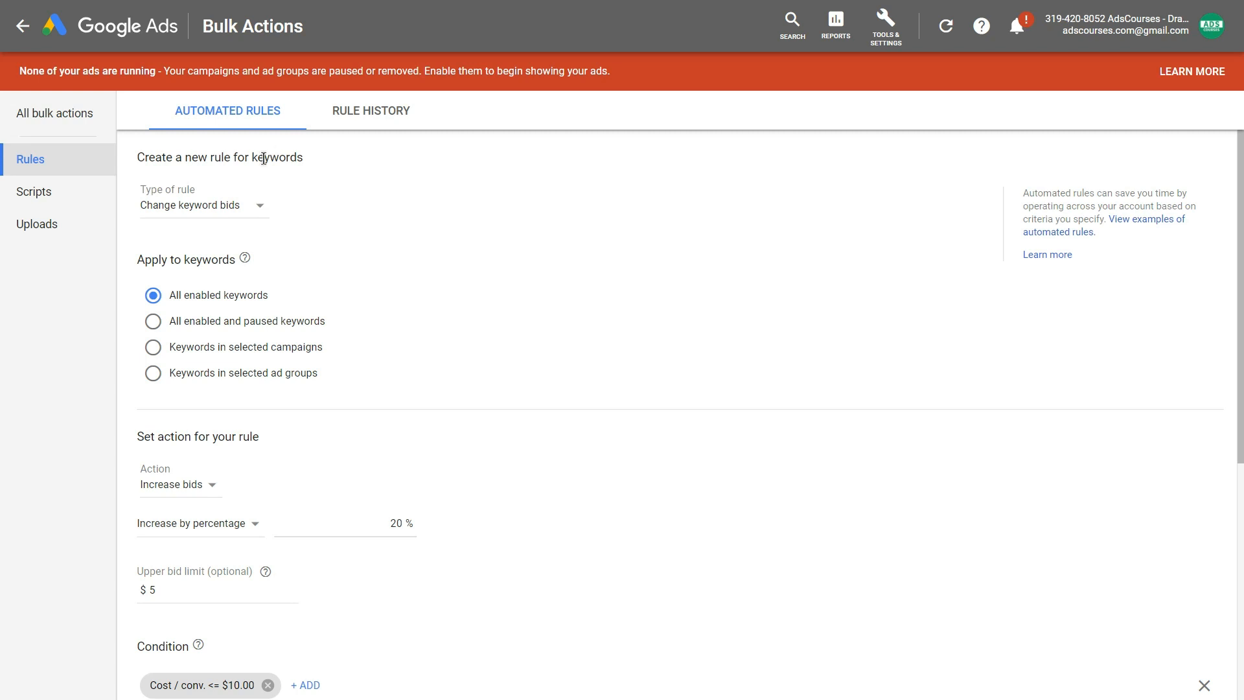
Set the bid increase rule's type to Change keyword bids and check which keywords it applies to.
{"action": "left_click", "coordinate": [206, 208]}
{"action": "left_click", "coordinate": [182, 278]}
{"action": "scroll", "coordinate": [344, 309], "scroll_direction": "down", "scroll_amount": 2}
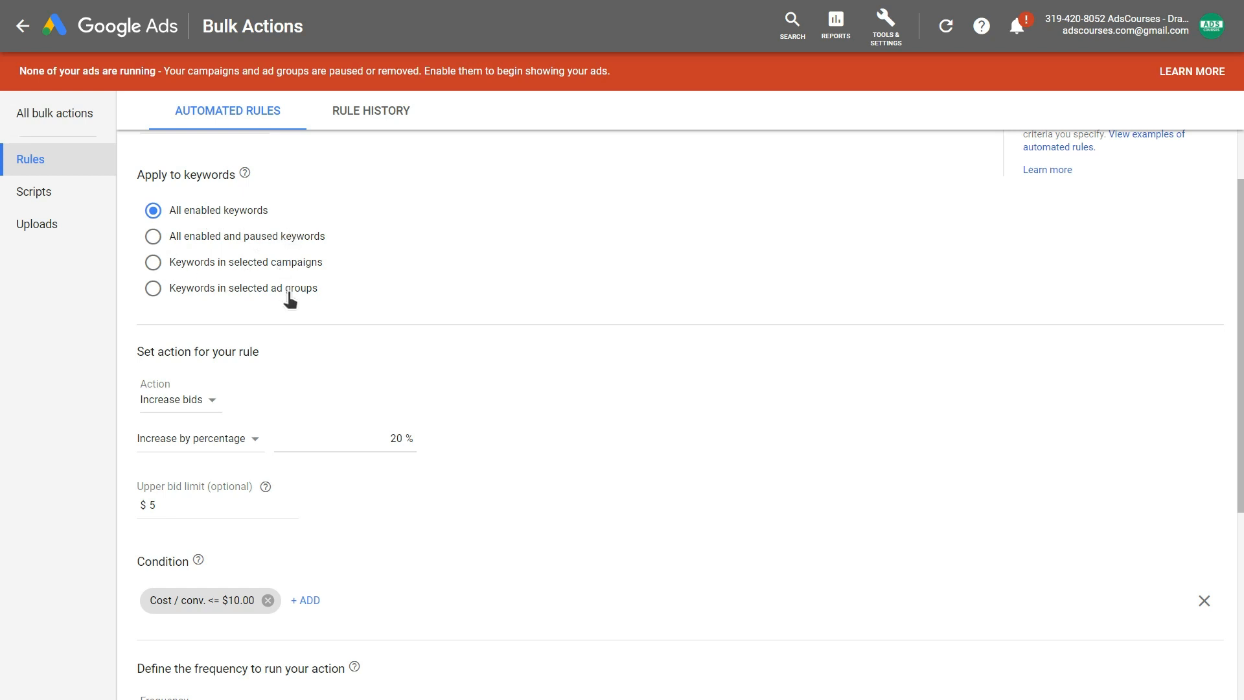
{"action": "scroll", "coordinate": [434, 299], "scroll_direction": "down", "scroll_amount": 2}
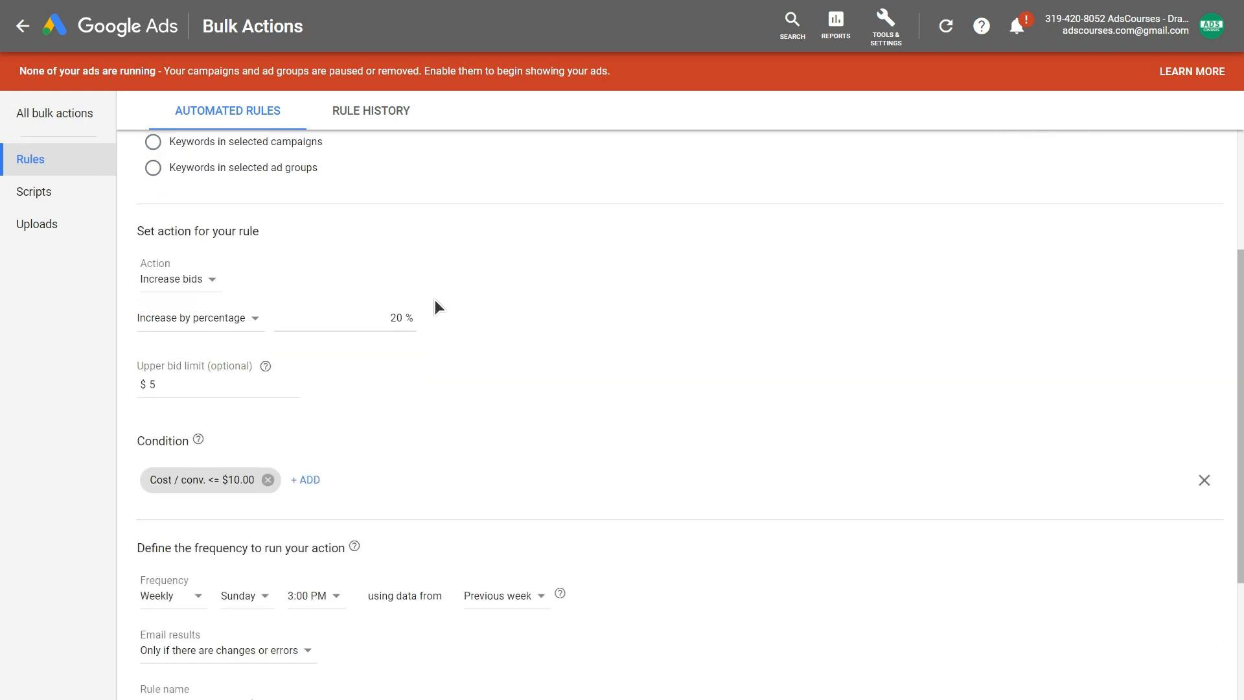
Set the bid rule's action to Increase bids and check its upper bid limit.
{"action": "left_click", "coordinate": [169, 283]}
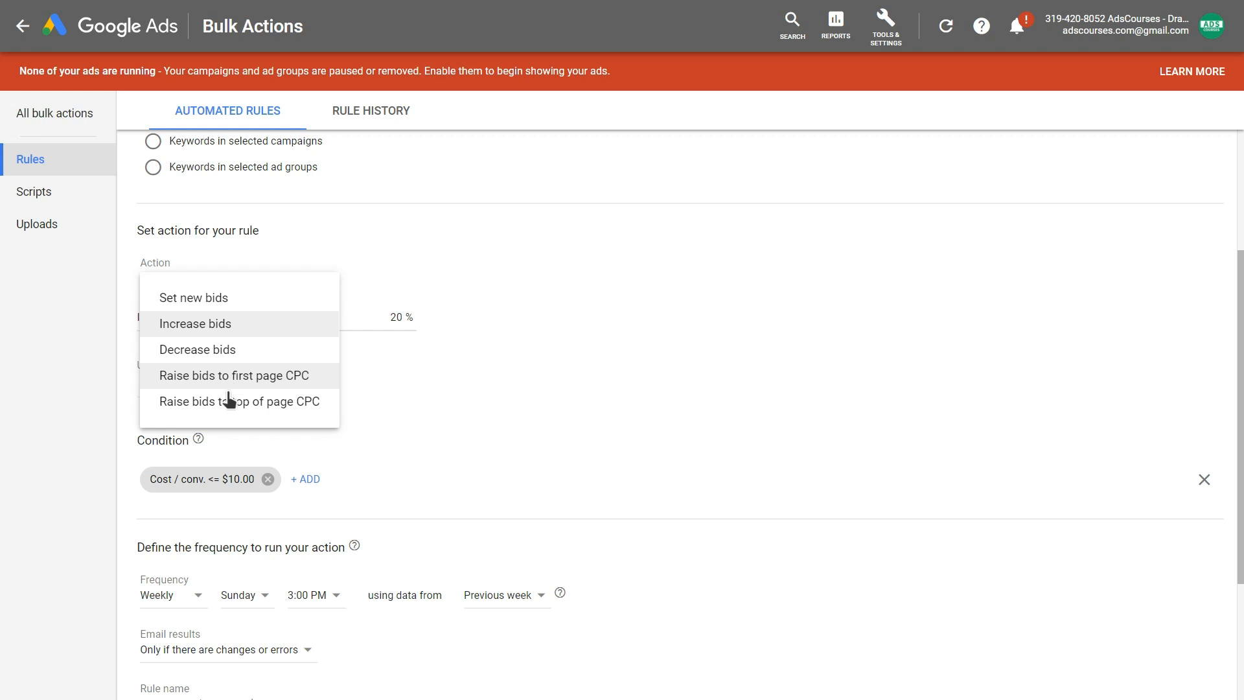
{"action": "left_click", "coordinate": [253, 324]}
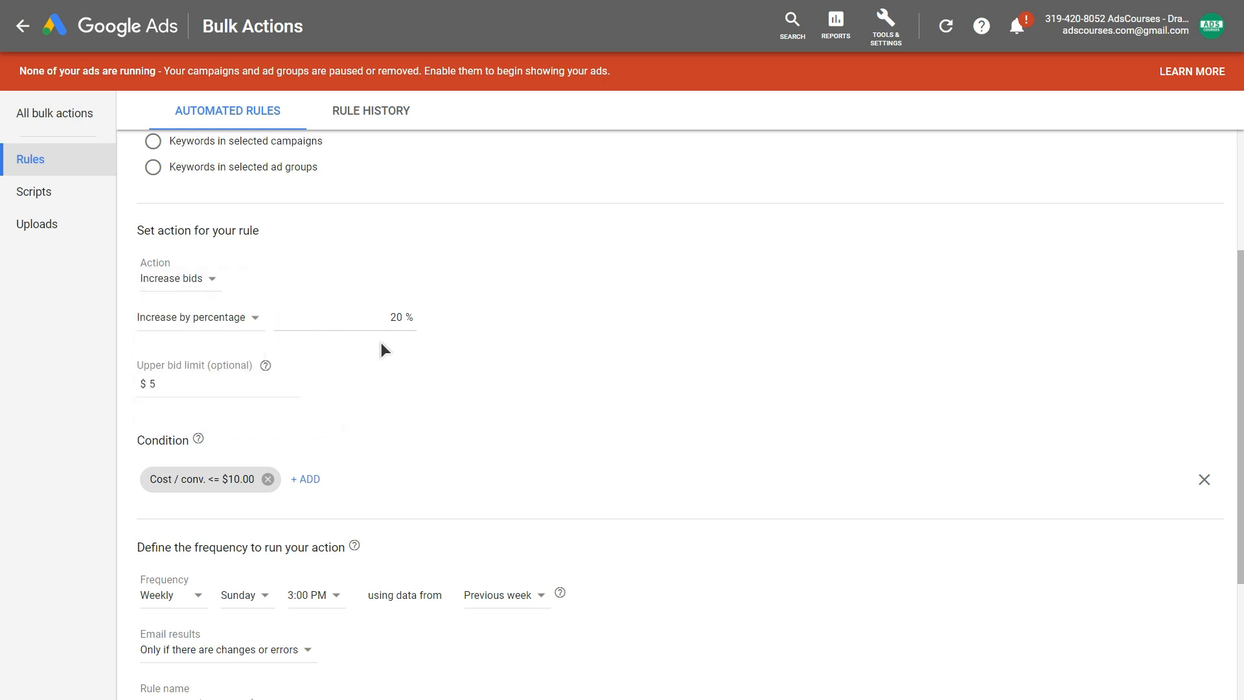
{"action": "left_click_drag", "start_coordinate": [187, 388], "coordinate": [129, 384]}
{"action": "scroll", "coordinate": [418, 425], "scroll_direction": "down", "scroll_amount": 2}
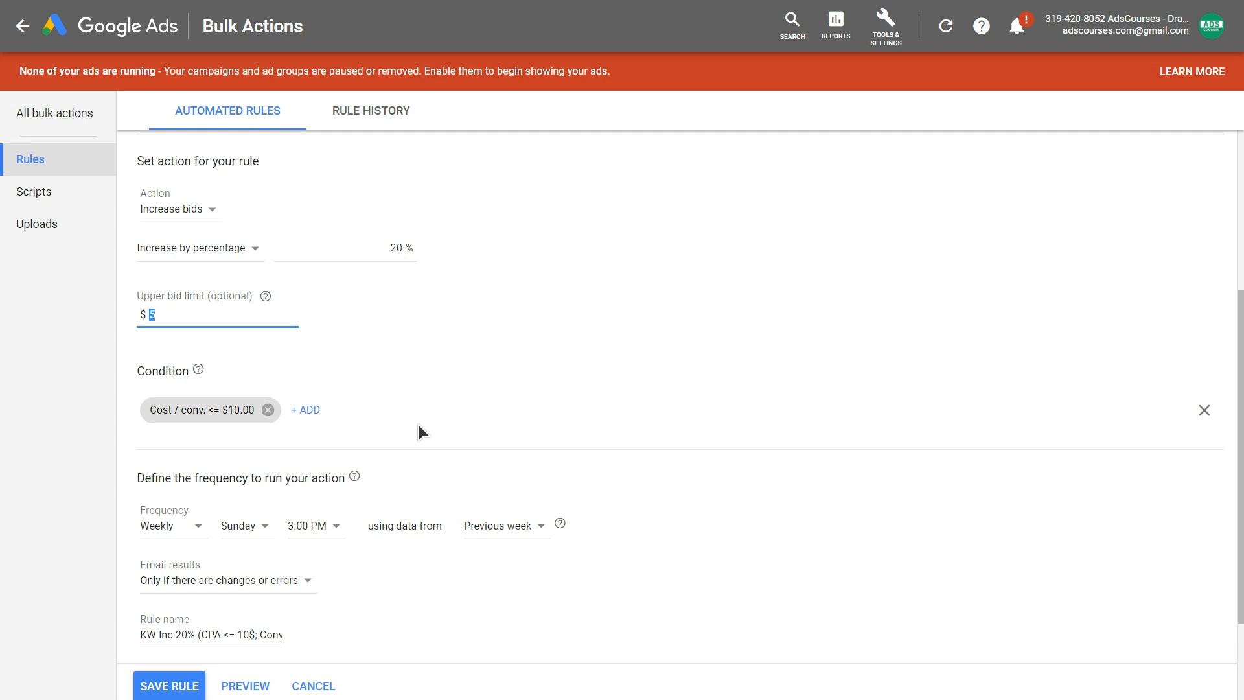
Add a second condition to the bid increase rule requiring Conversions > 1.
{"action": "left_click", "coordinate": [309, 409]}
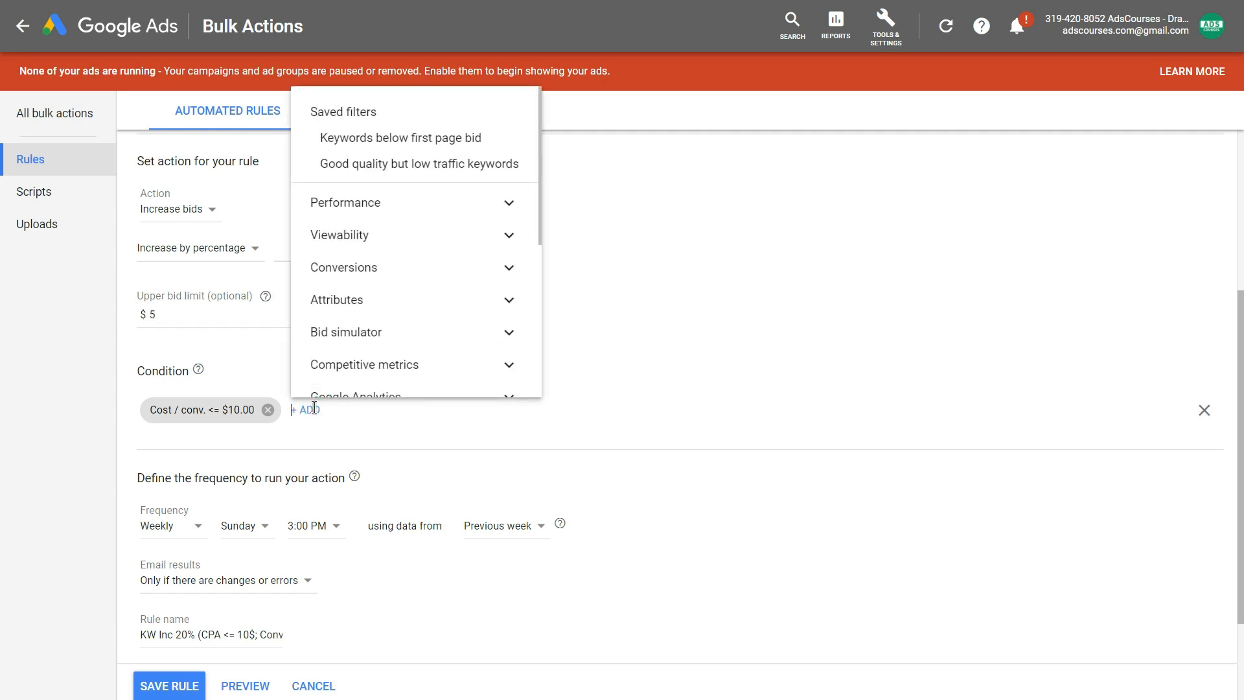
{"action": "type", "text": "conv"}
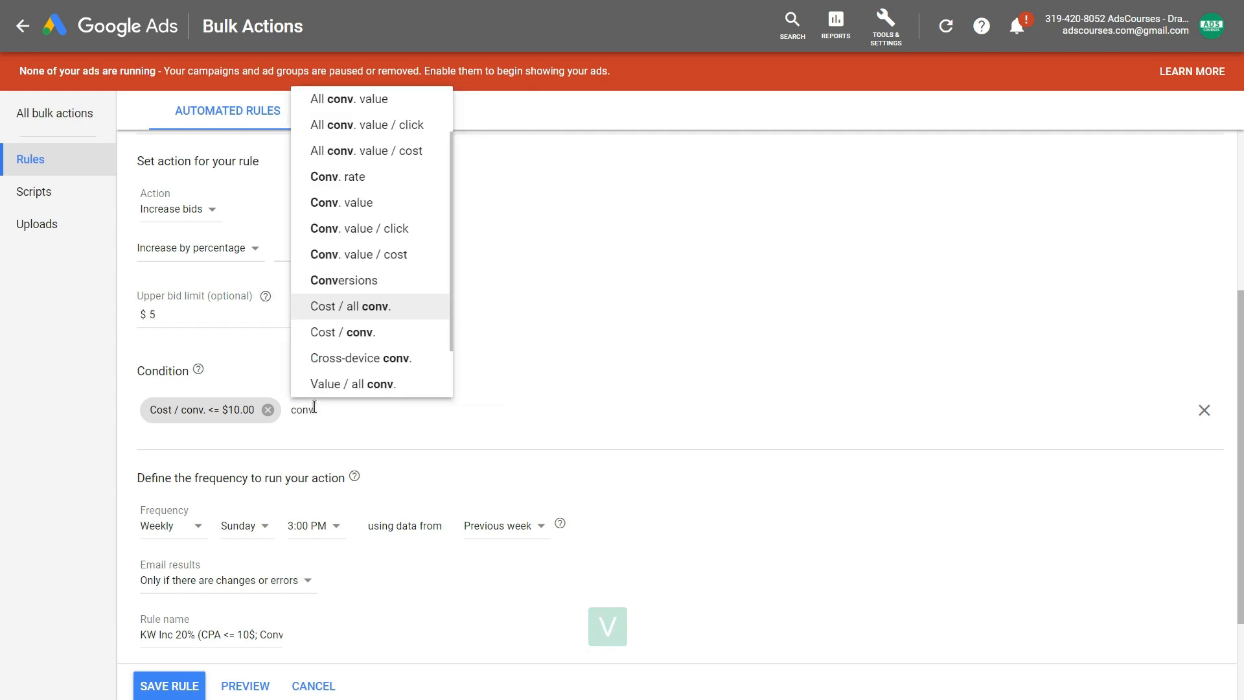
{"action": "left_click", "coordinate": [338, 289]}
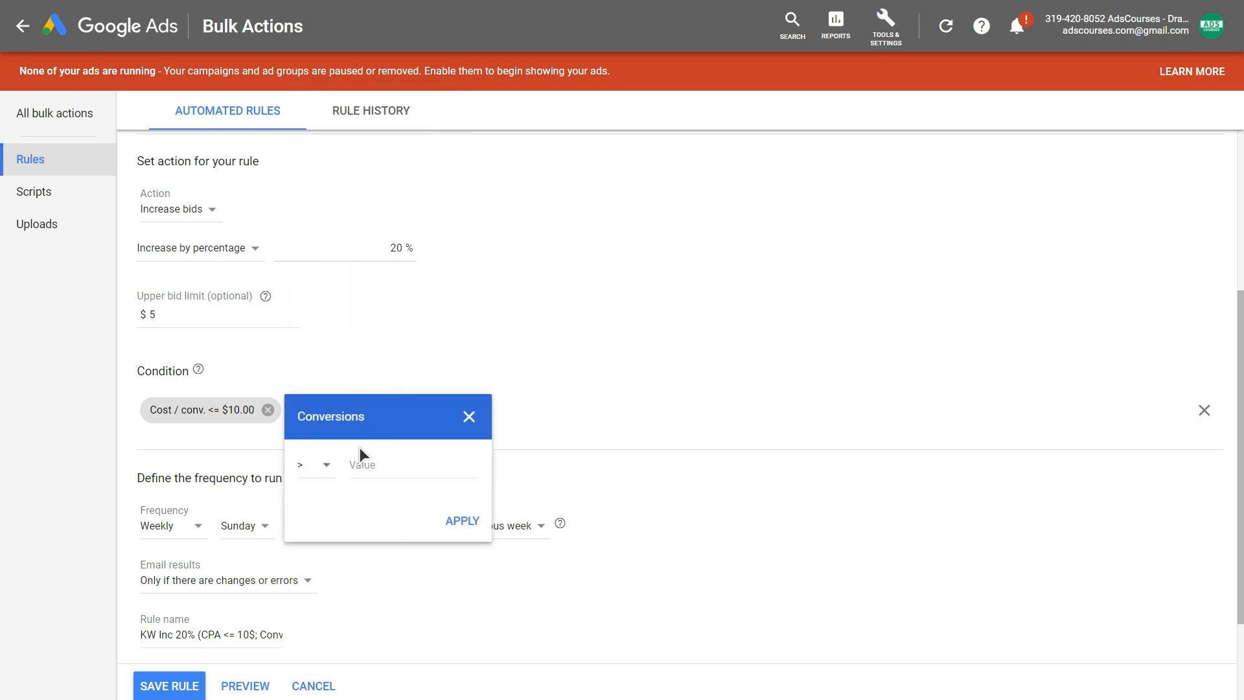
{"action": "left_click", "coordinate": [382, 468]}
{"action": "type", "text": "0"}
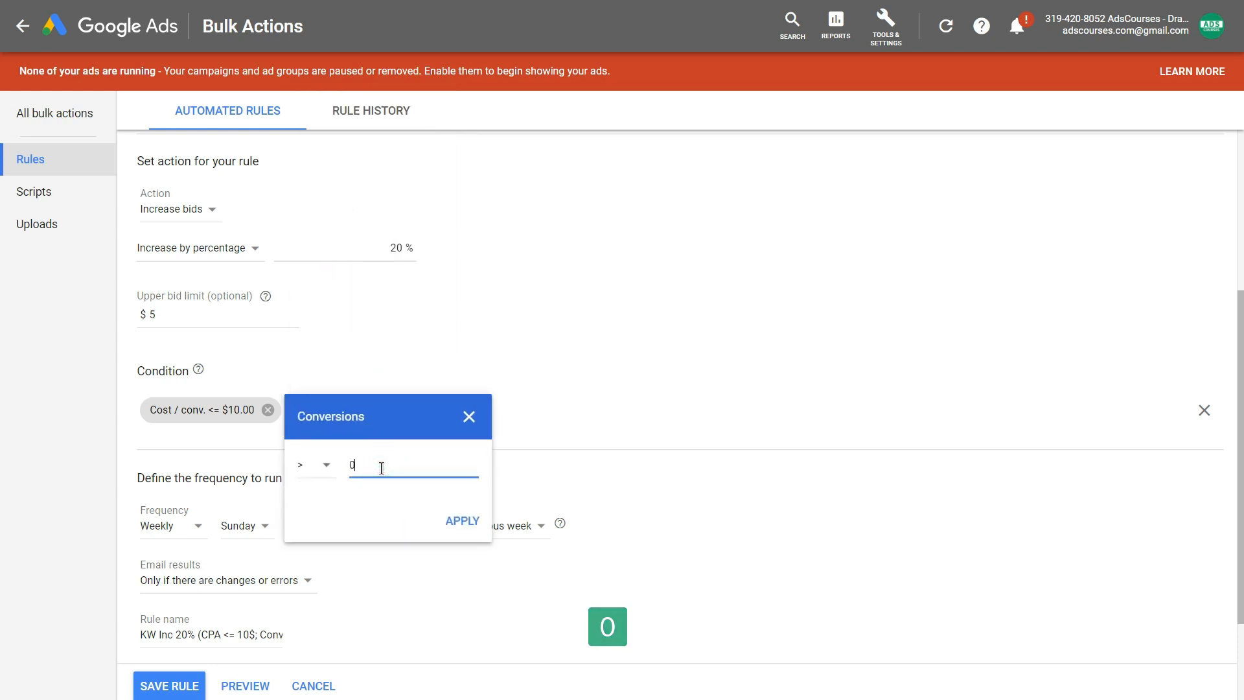
{"action": "key", "text": "BackSpace"}
{"action": "type", "text": "1"}
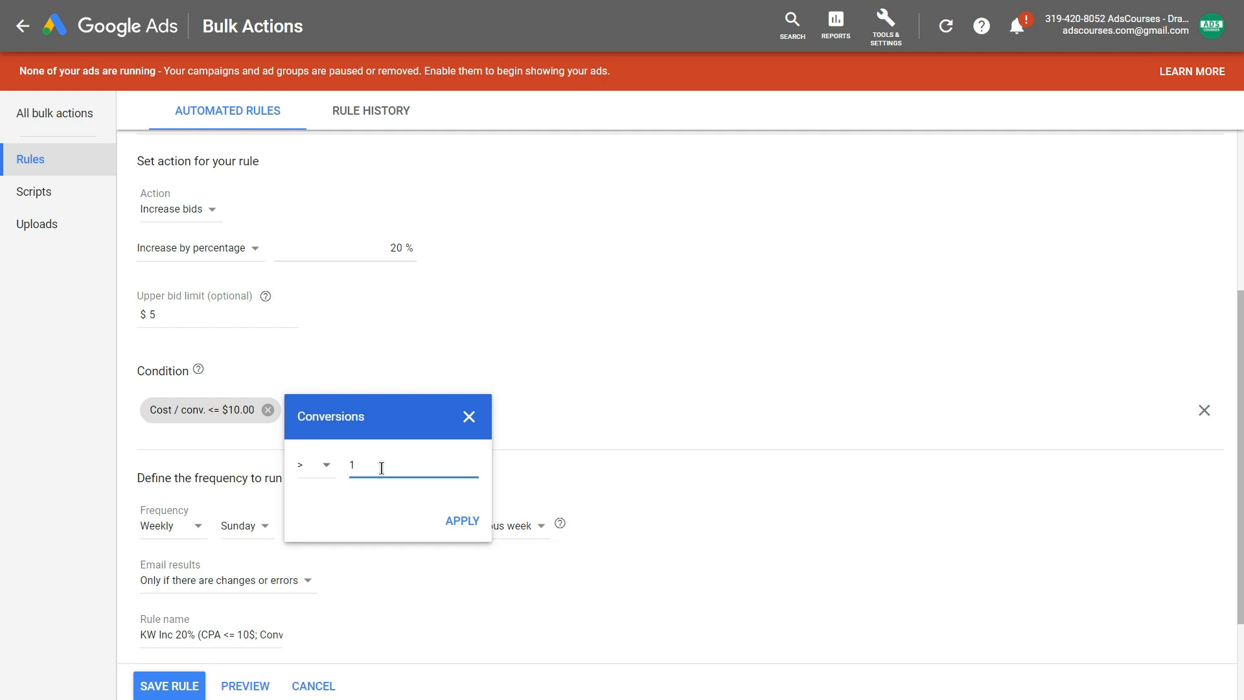
{"action": "left_click", "coordinate": [454, 522]}
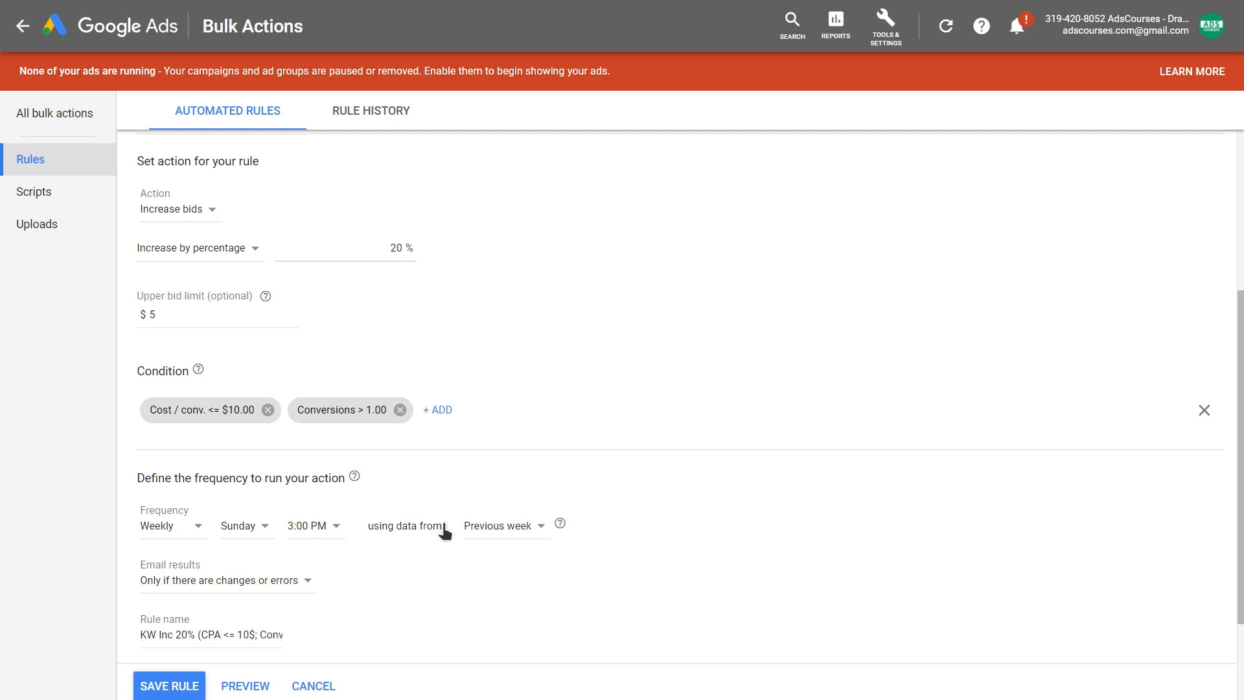
Show the frequency options of the bid increase rule and check its weekly schedule.
{"action": "scroll", "coordinate": [185, 508], "scroll_direction": "down", "scroll_amount": 1}
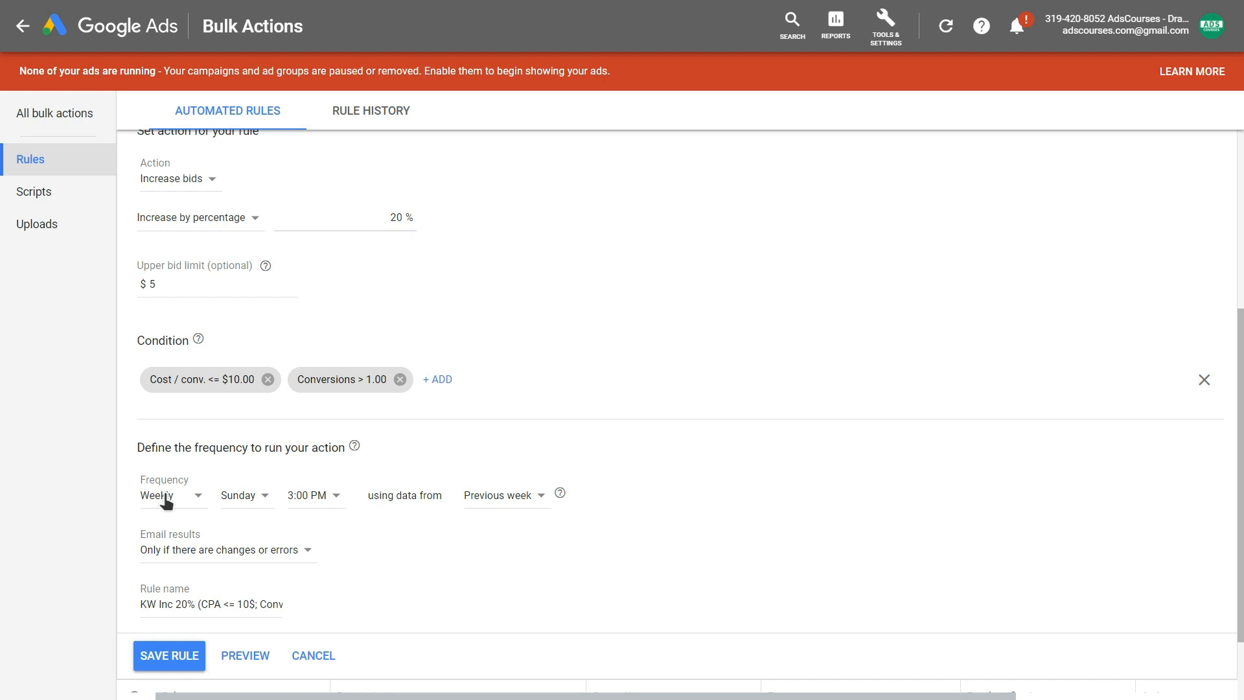
{"action": "left_click", "coordinate": [177, 504]}
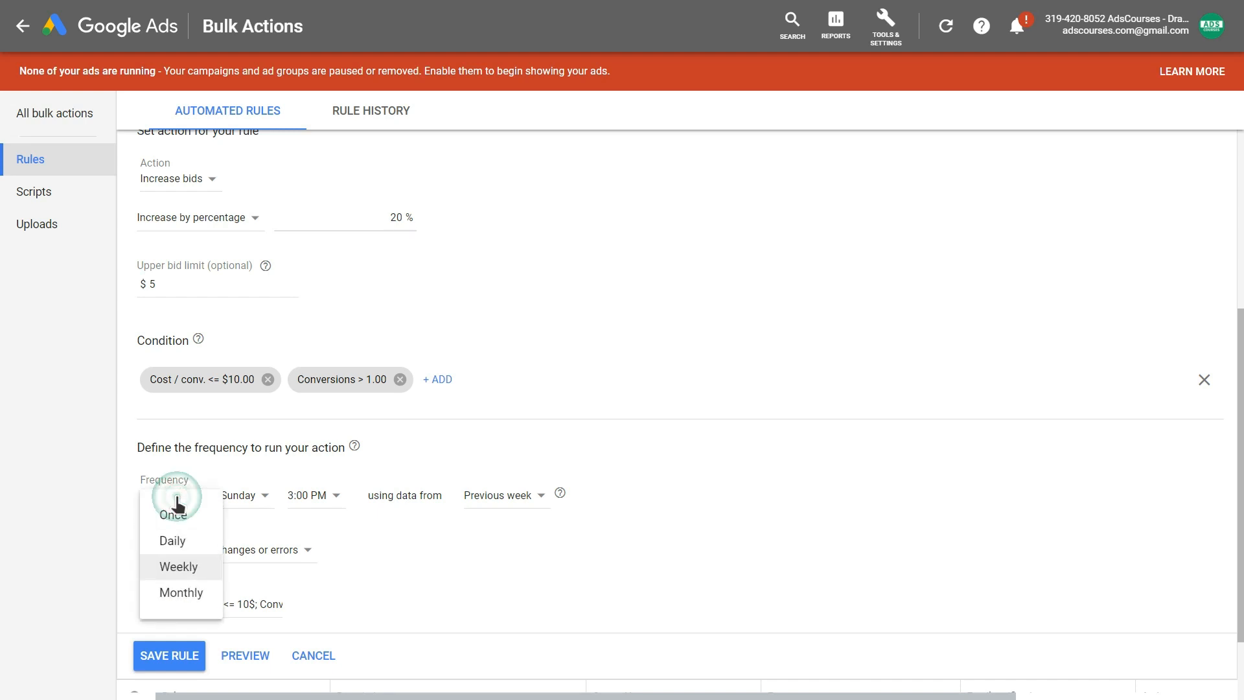
{"action": "left_click", "coordinate": [324, 477]}
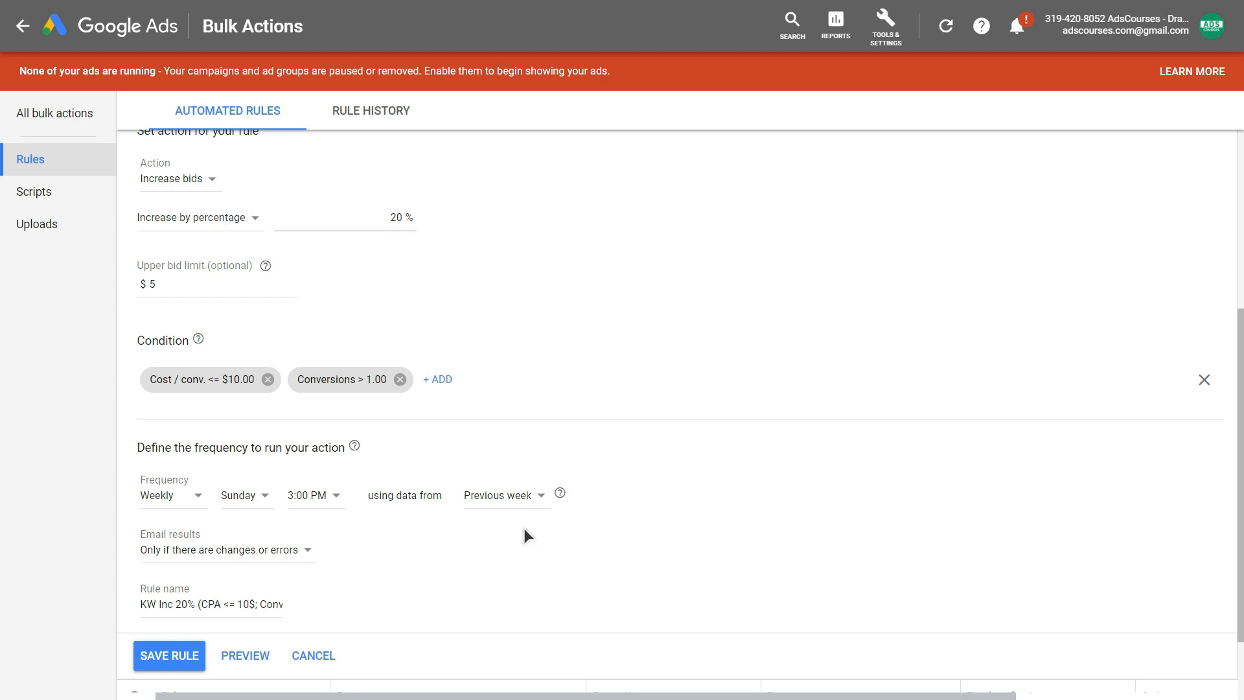
Check the bid rule's percentage or amount options and its alternative bid actions, leaving the settings as they are.
{"action": "scroll", "coordinate": [524, 529], "scroll_direction": "up", "scroll_amount": 2}
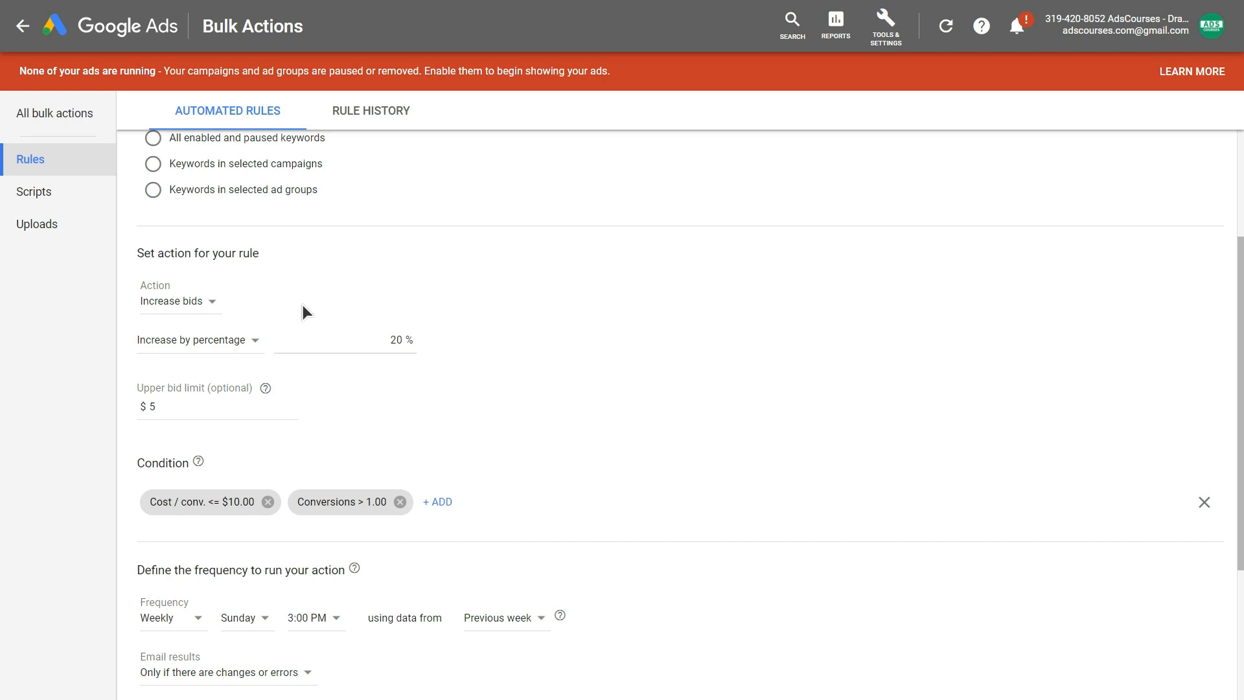
{"action": "left_click", "coordinate": [214, 341]}
{"action": "left_click", "coordinate": [394, 281]}
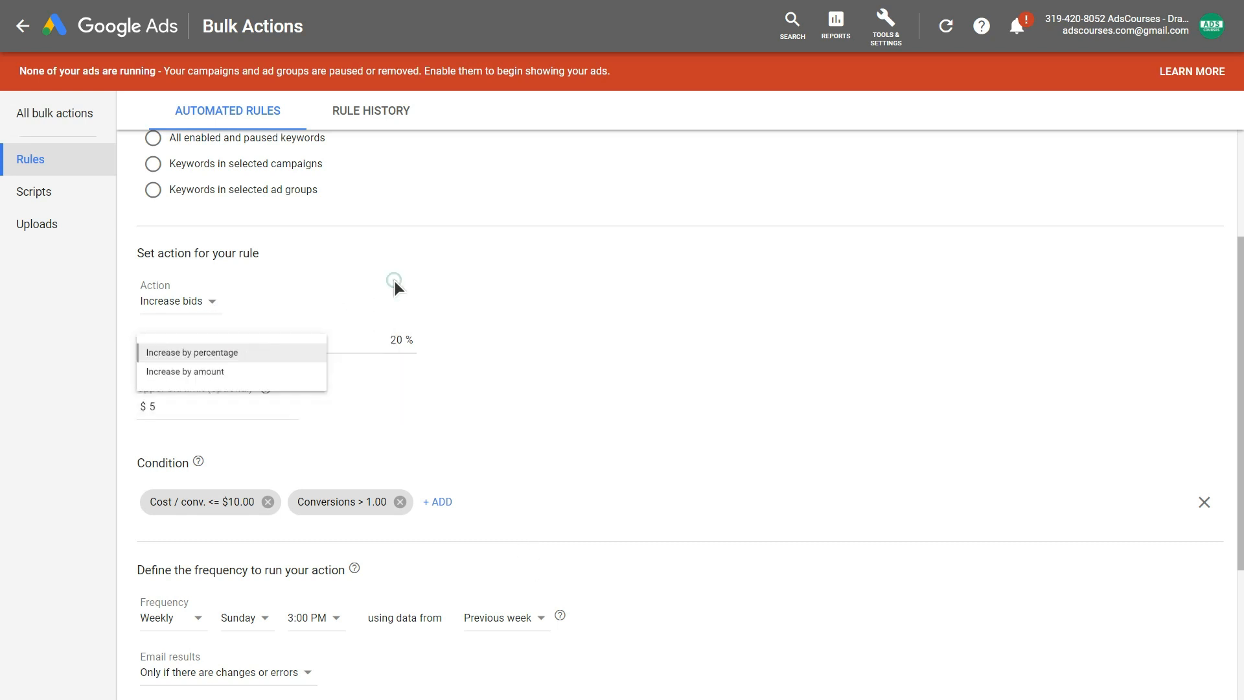
{"action": "left_click", "coordinate": [180, 303]}
{"action": "left_click", "coordinate": [473, 294]}
{"action": "scroll", "coordinate": [473, 294], "scroll_direction": "down", "scroll_amount": 1}
{"action": "scroll", "coordinate": [473, 294], "scroll_direction": "down", "scroll_amount": 2}
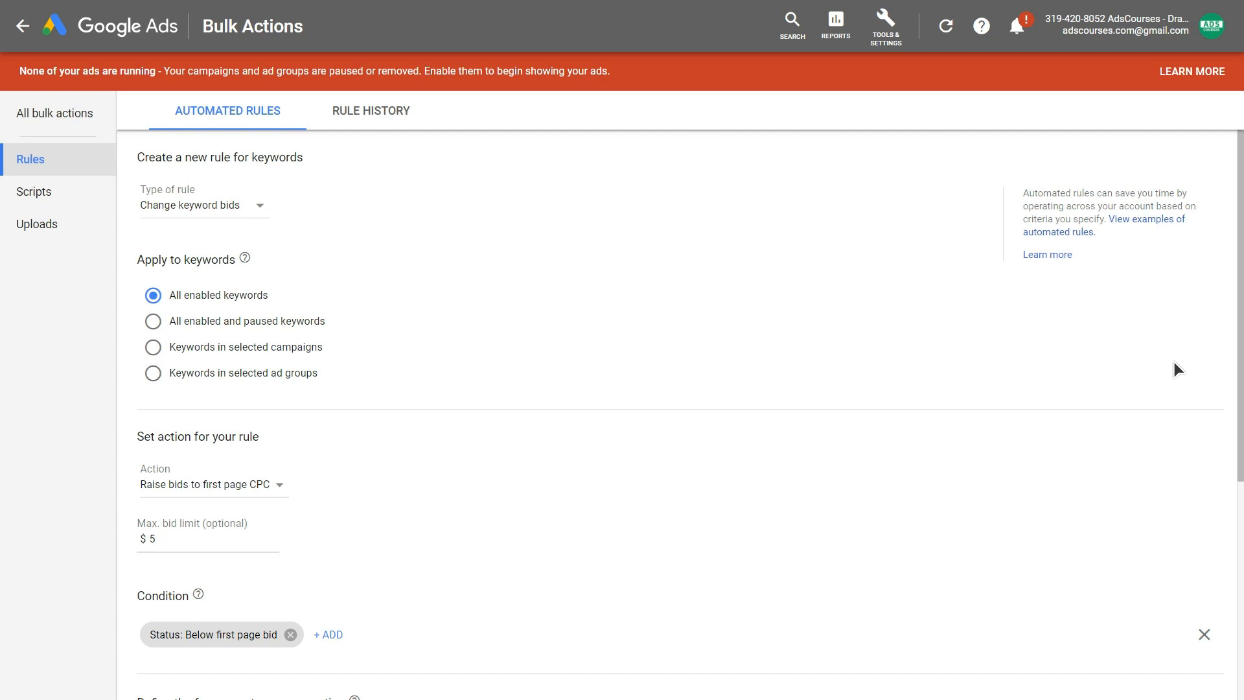
Set the type of the rule that raises bids to first page CPC to Change keyword bids.
{"action": "left_click", "coordinate": [222, 205]}
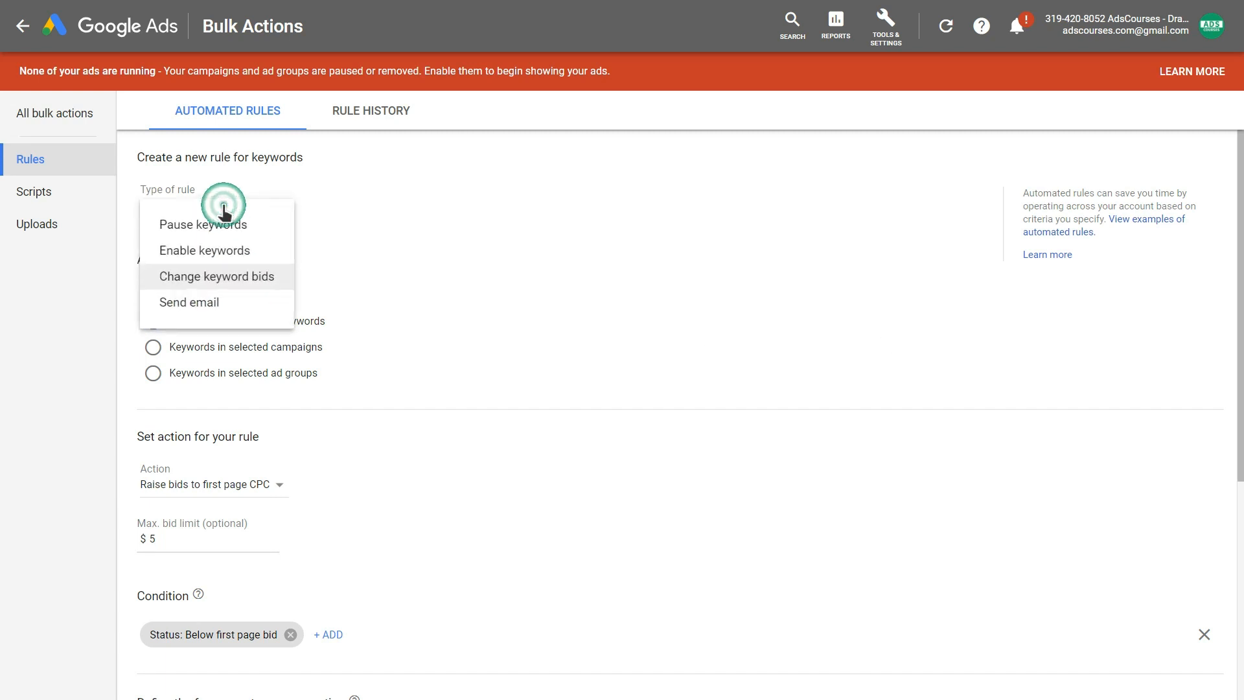
{"action": "left_click", "coordinate": [185, 286]}
{"action": "scroll", "coordinate": [312, 283], "scroll_direction": "down", "scroll_amount": 1}
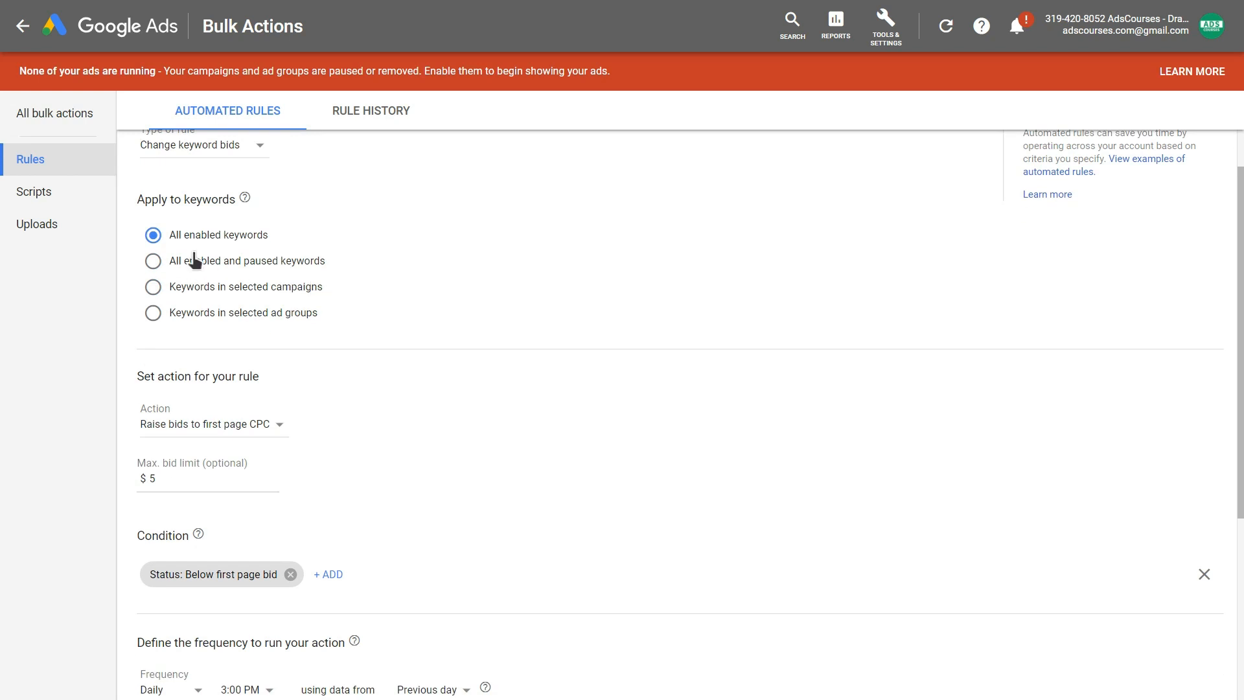
Set the rule's action to Raise bids to first page CPC with a maximum bid limit of $5.
{"action": "scroll", "coordinate": [337, 265], "scroll_direction": "down", "scroll_amount": 2}
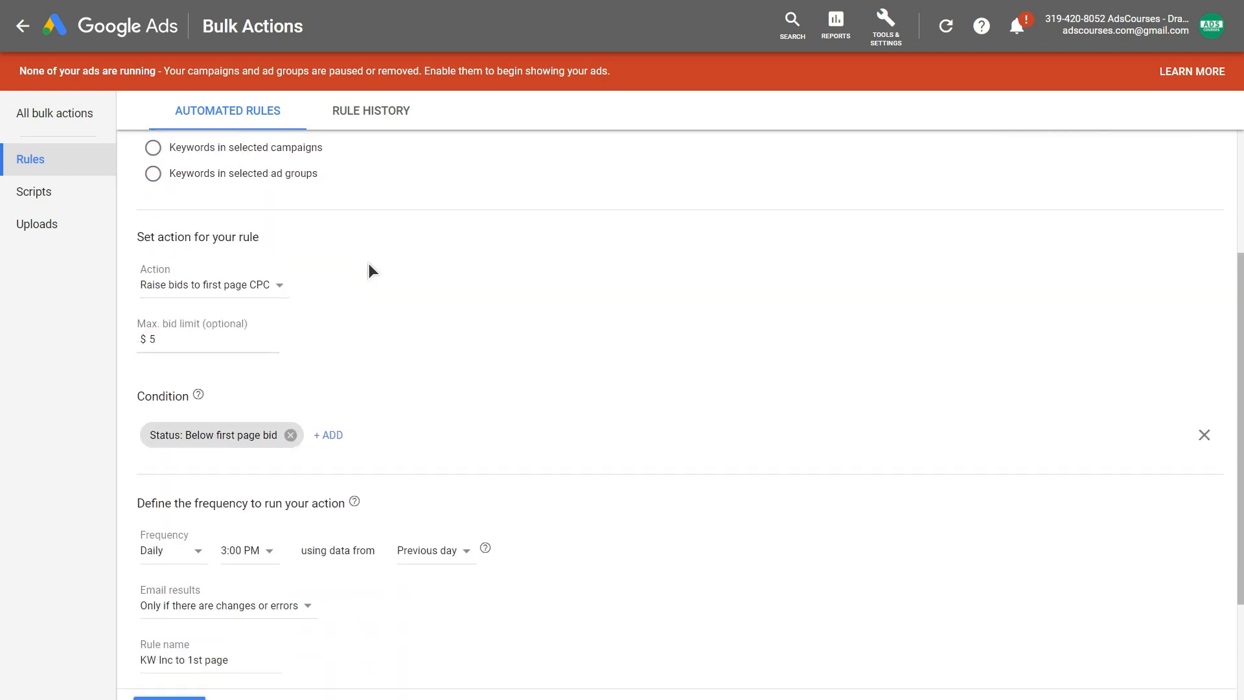
{"action": "left_click", "coordinate": [230, 285]}
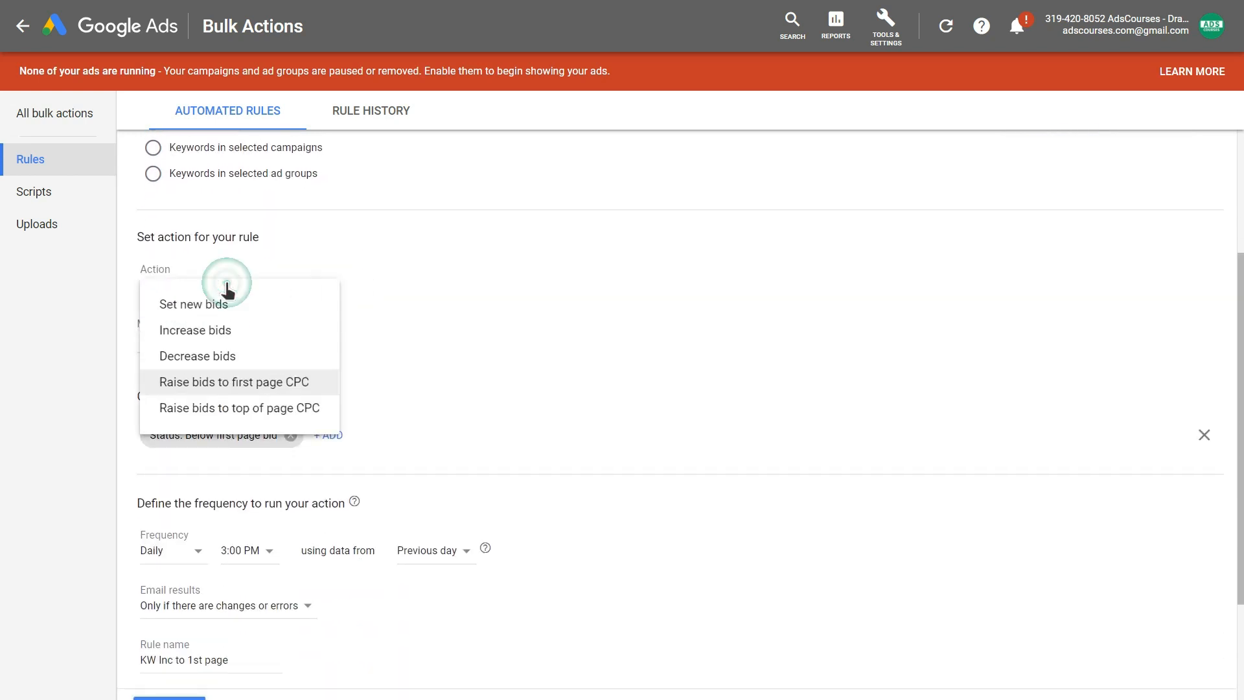
{"action": "left_click", "coordinate": [203, 386]}
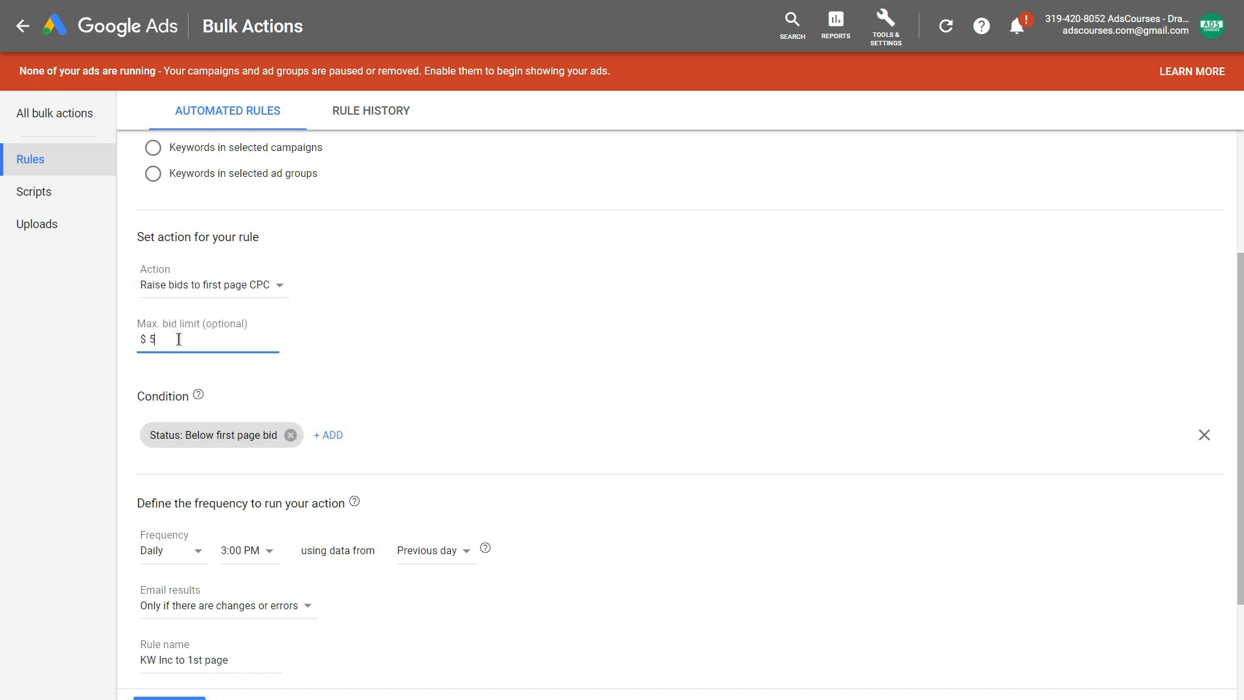
{"action": "type", "text": "5"}
{"action": "scroll", "coordinate": [198, 357], "scroll_direction": "down", "scroll_amount": 1}
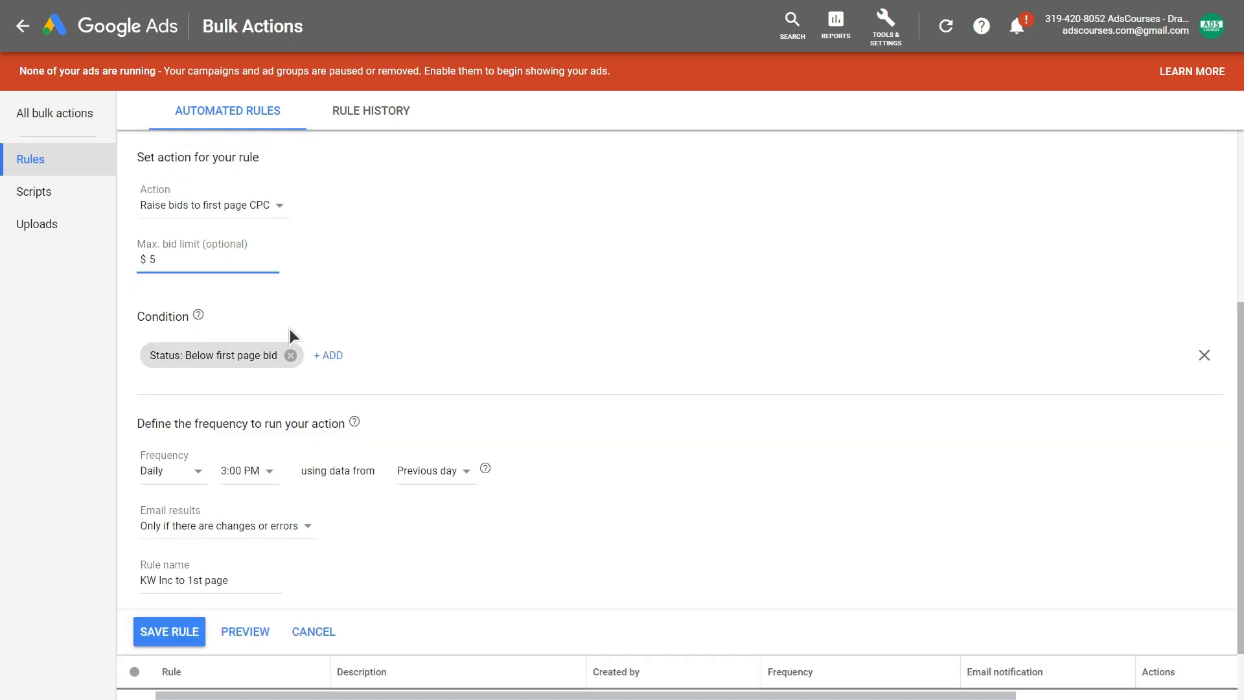
Set the rule's Status condition to Below first page bid within the Limited statuses.
{"action": "left_click", "coordinate": [231, 356]}
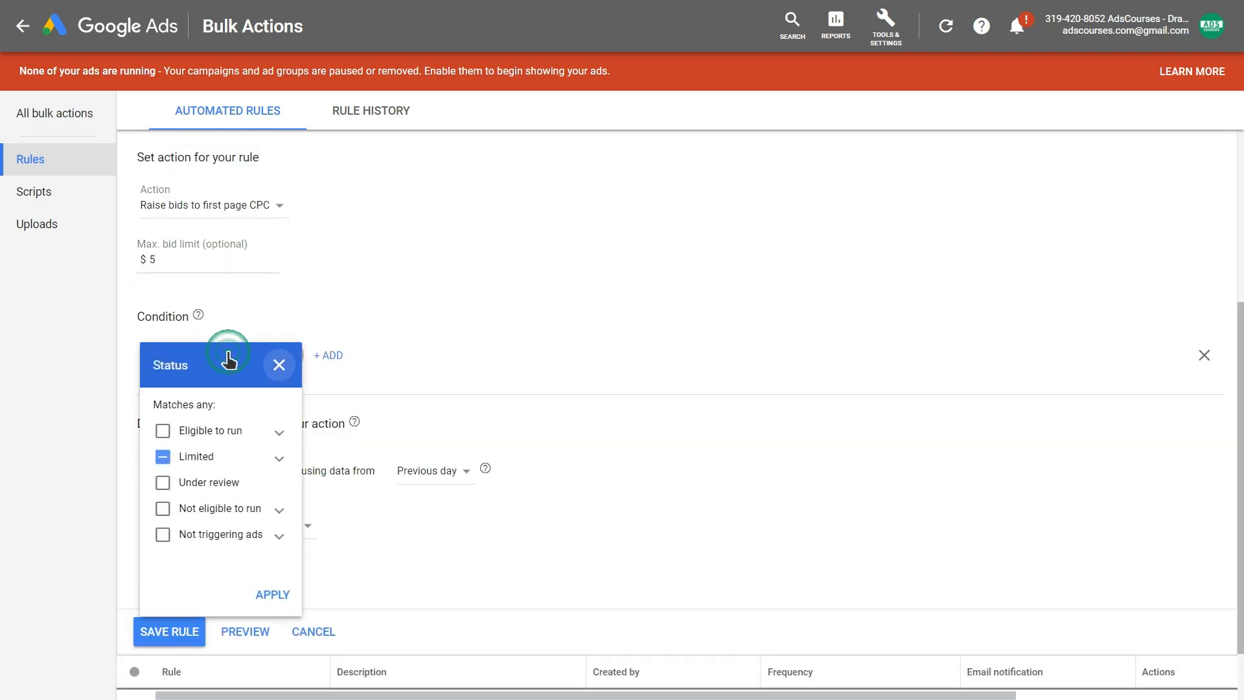
{"action": "left_click", "coordinate": [278, 366]}
{"action": "left_click", "coordinate": [185, 353]}
{"action": "type", "text": "status"}
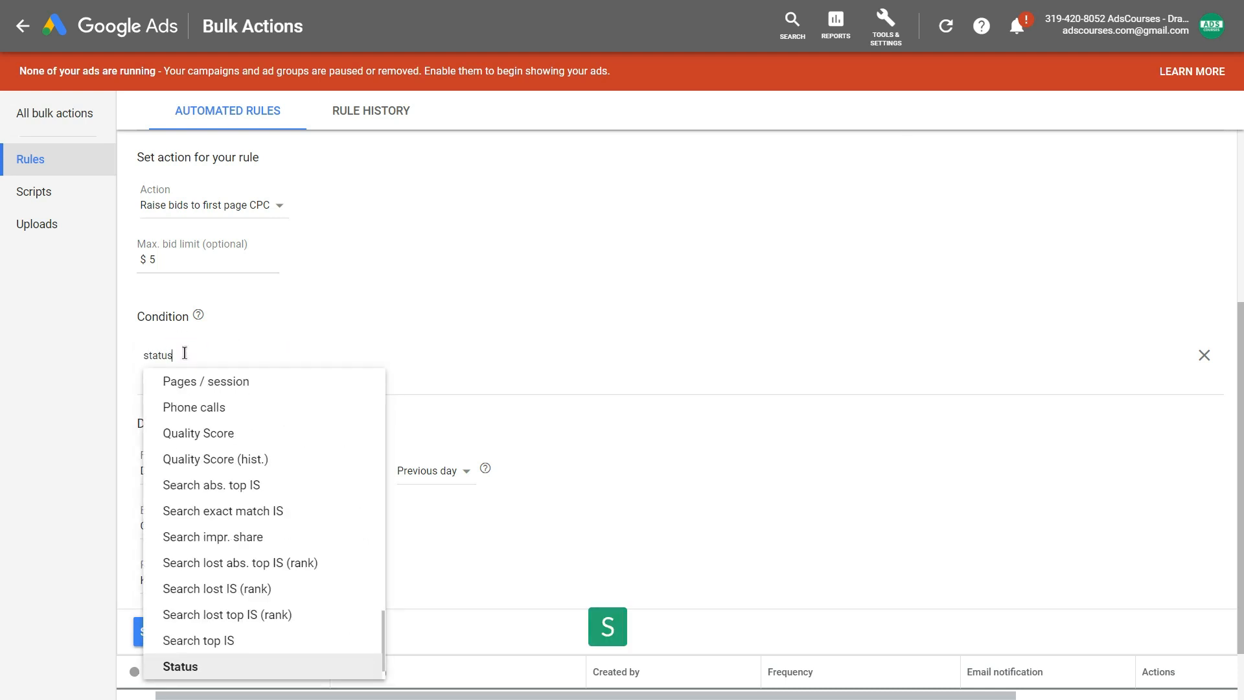
{"action": "left_click", "coordinate": [171, 386]}
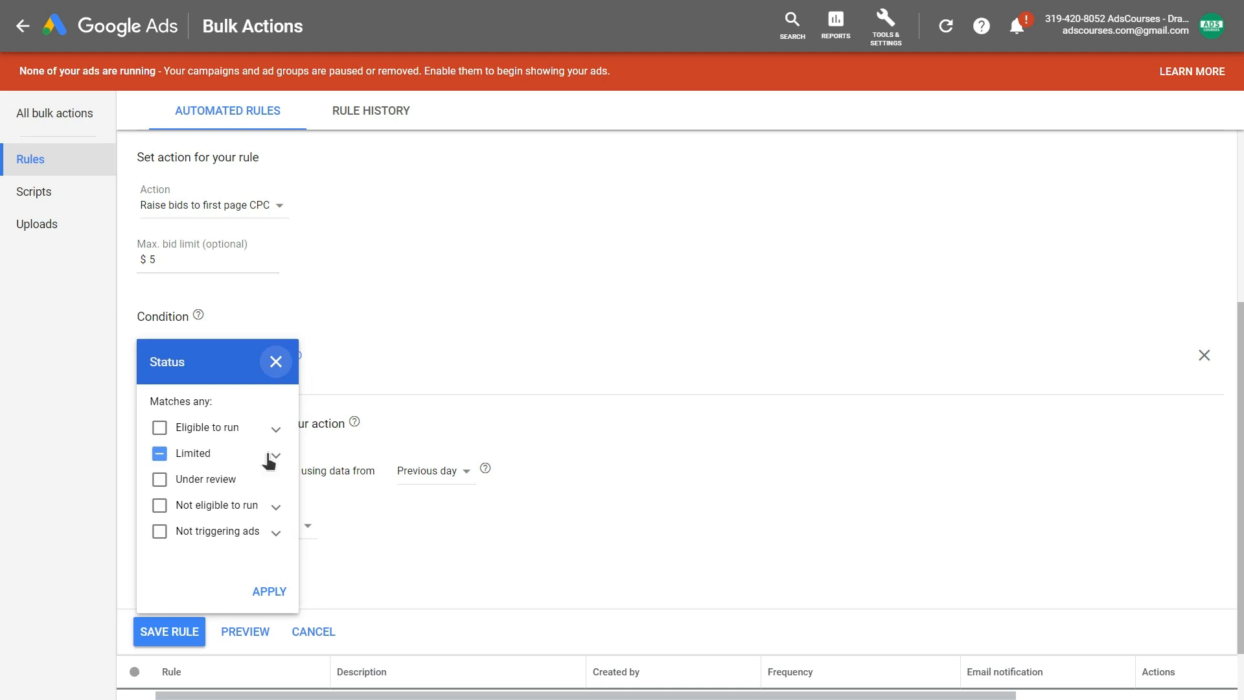
{"action": "left_click", "coordinate": [275, 455]}
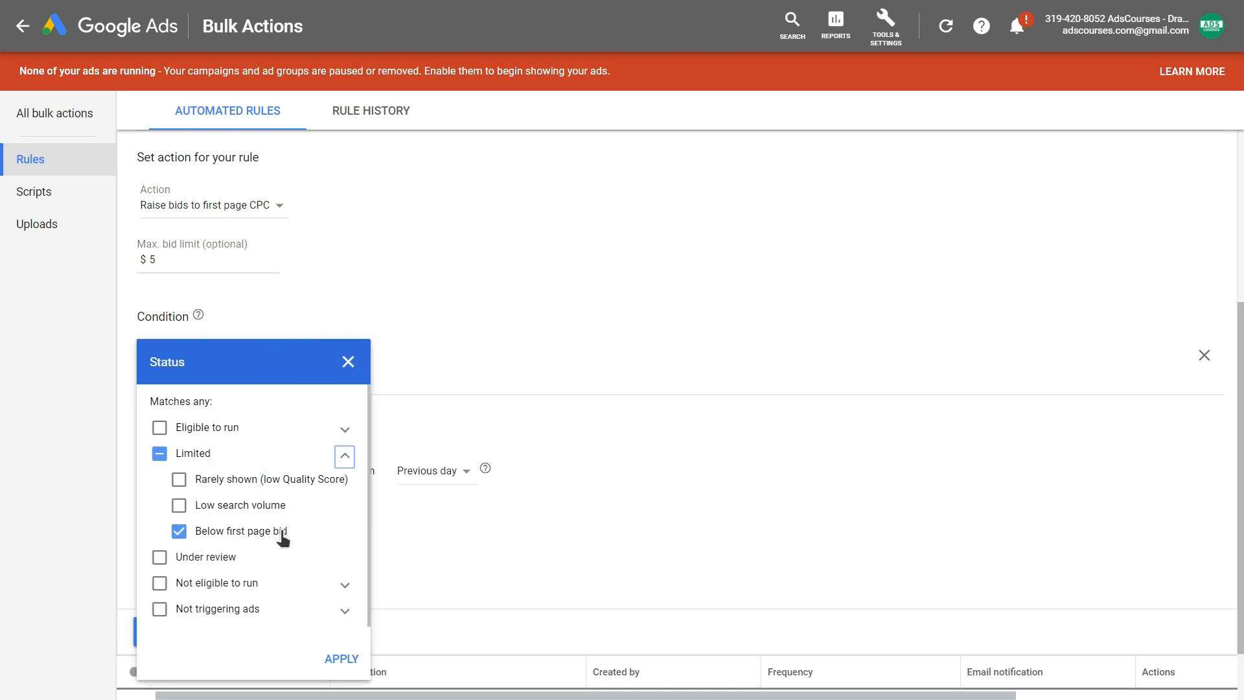
{"action": "left_click", "coordinate": [336, 659]}
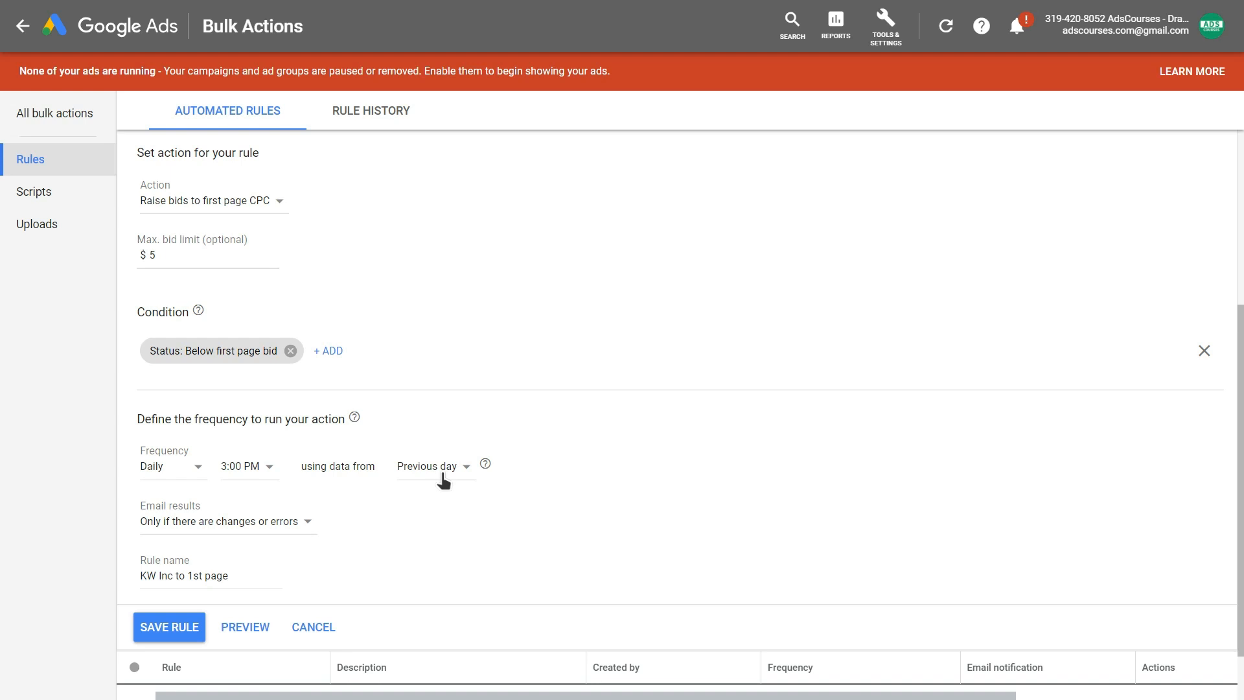
{"action": "scroll", "coordinate": [443, 481], "scroll_direction": "up", "scroll_amount": 4}
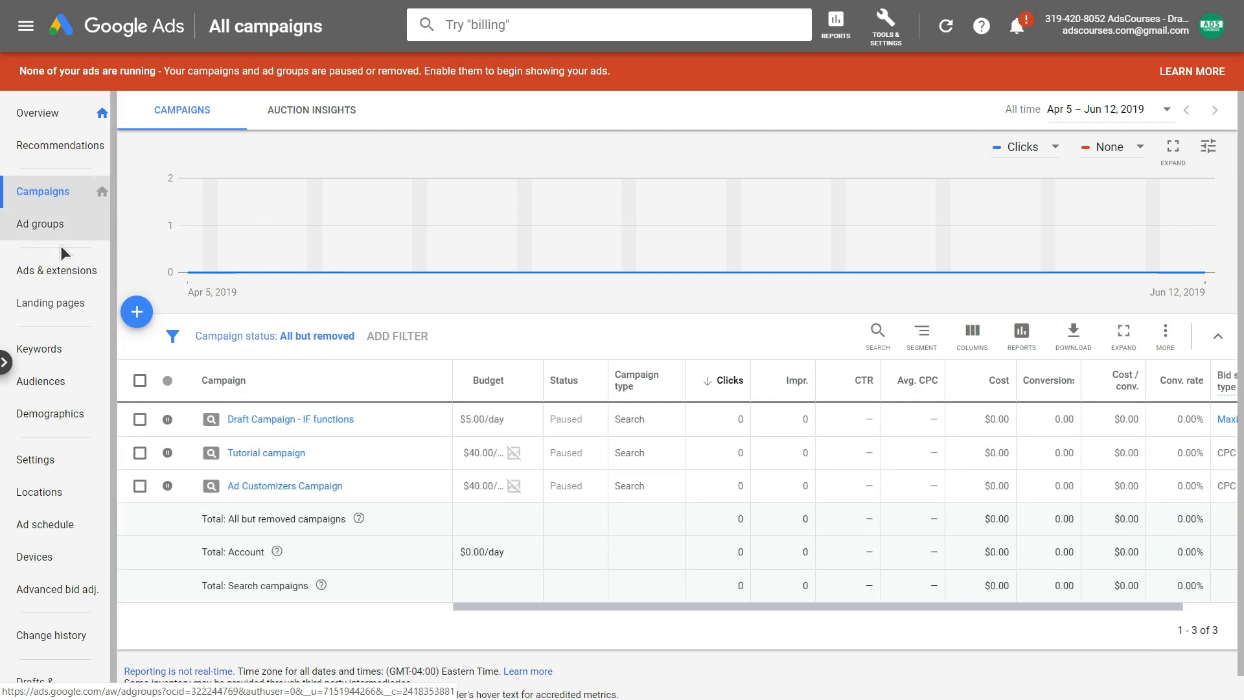
Show the account's ads and extensions and select the first three paused ads of the Tutorial campaign.
{"action": "left_click", "coordinate": [62, 271]}
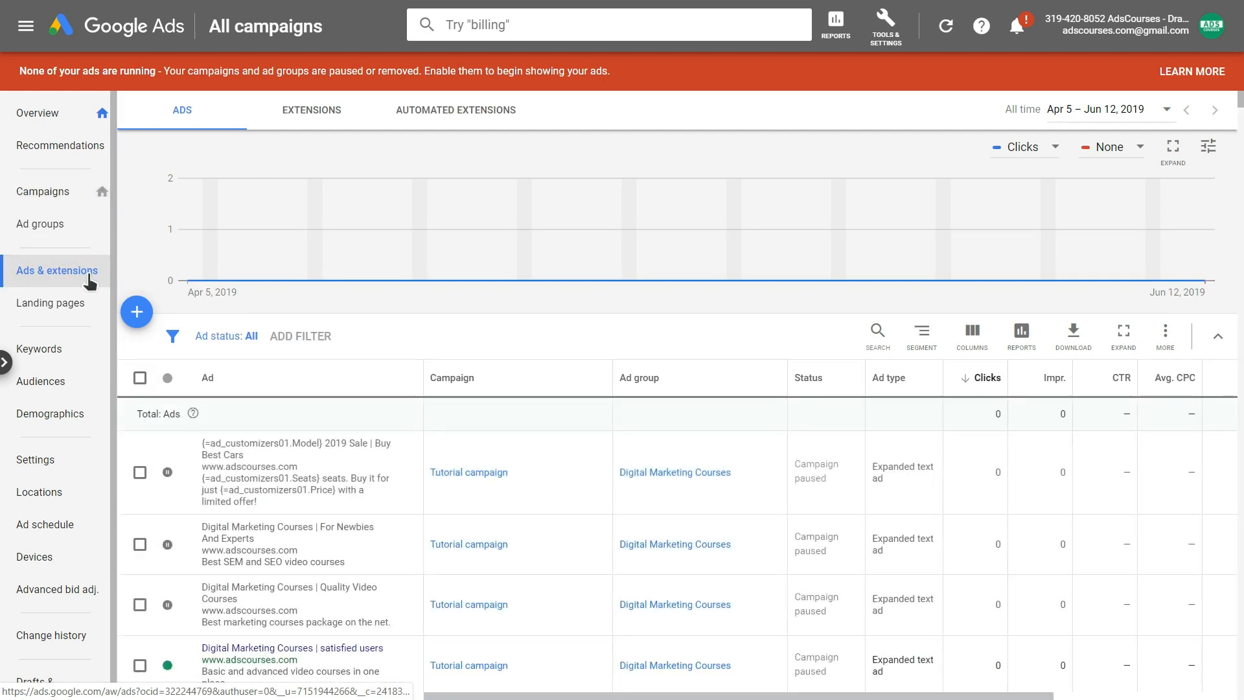
{"action": "left_click", "coordinate": [140, 473]}
{"action": "left_click", "coordinate": [140, 545]}
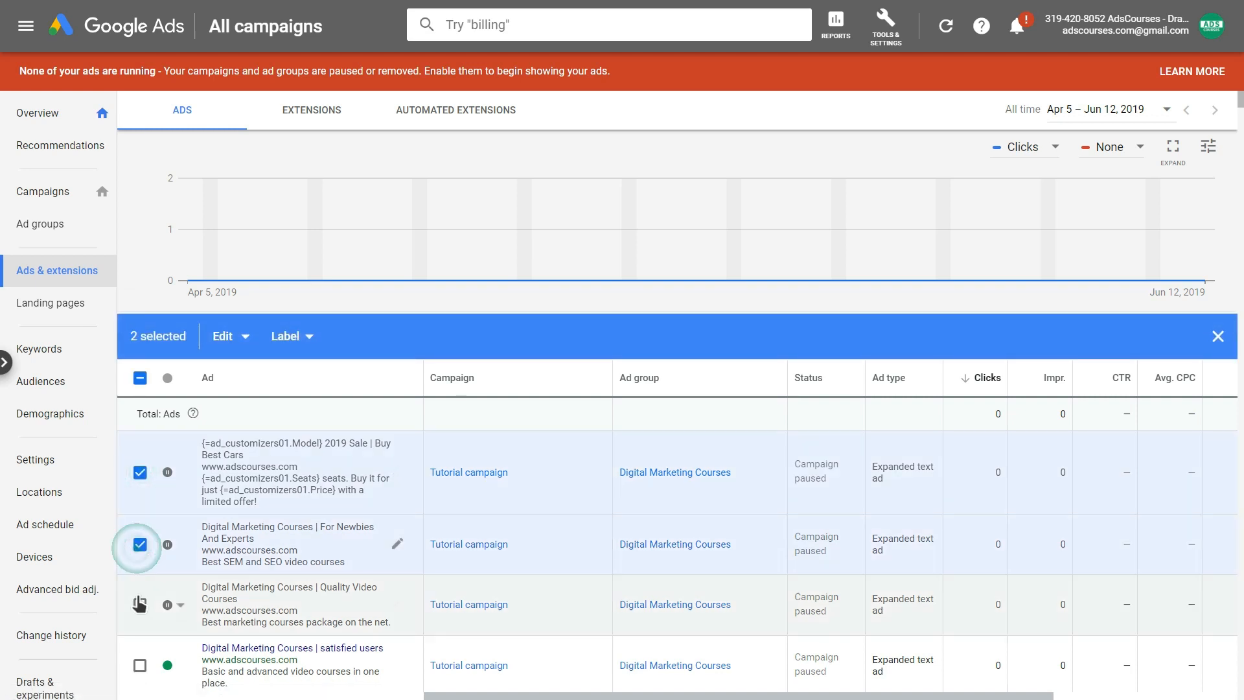
{"action": "left_click", "coordinate": [140, 605]}
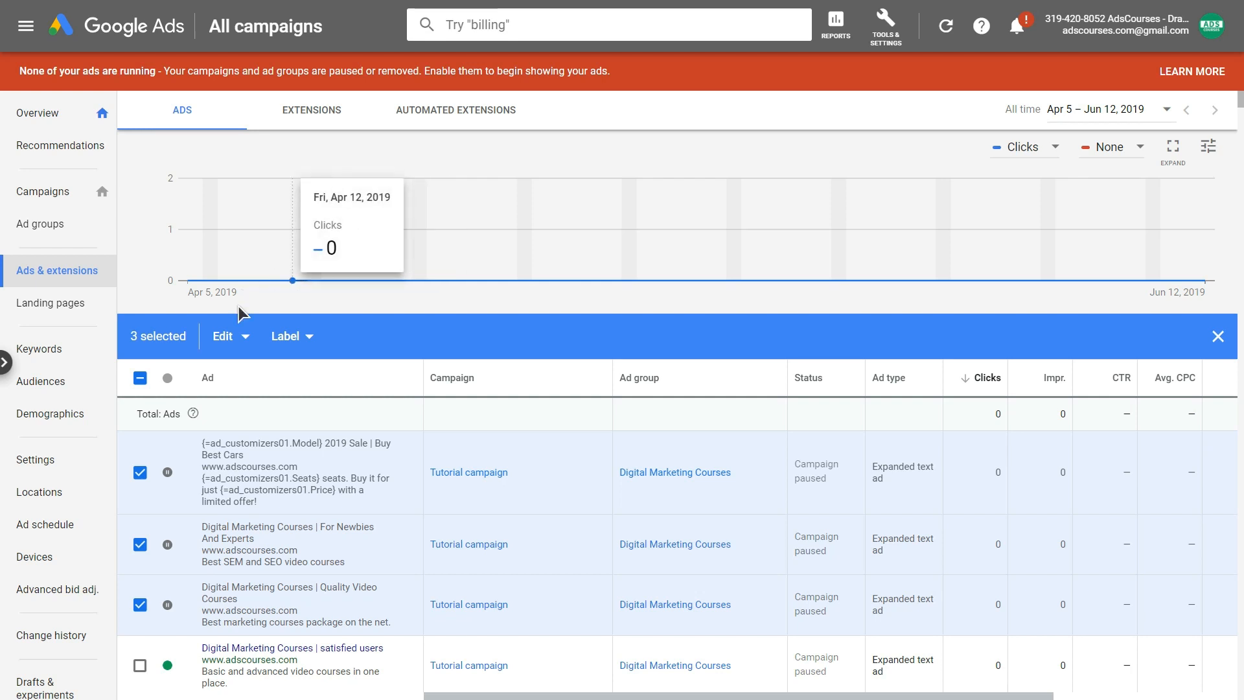
Create an automated rule of type Enable ads for the three selected ads.
{"action": "left_click", "coordinate": [220, 337]}
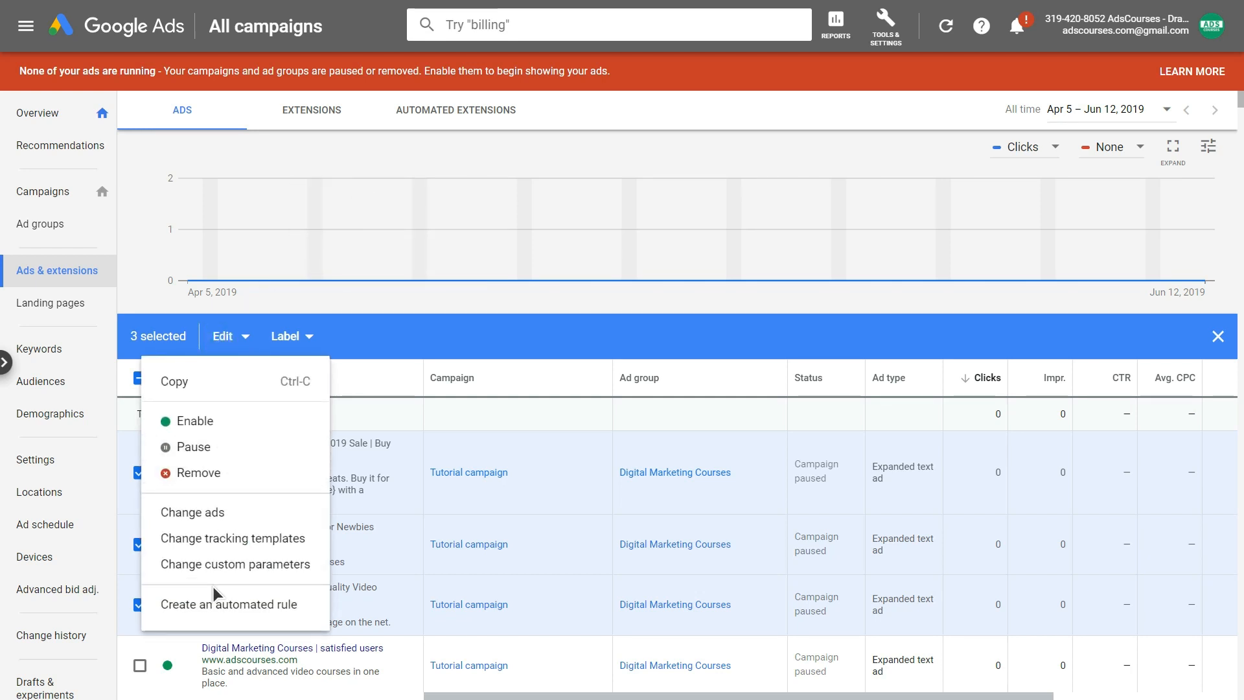
{"action": "left_click", "coordinate": [205, 608]}
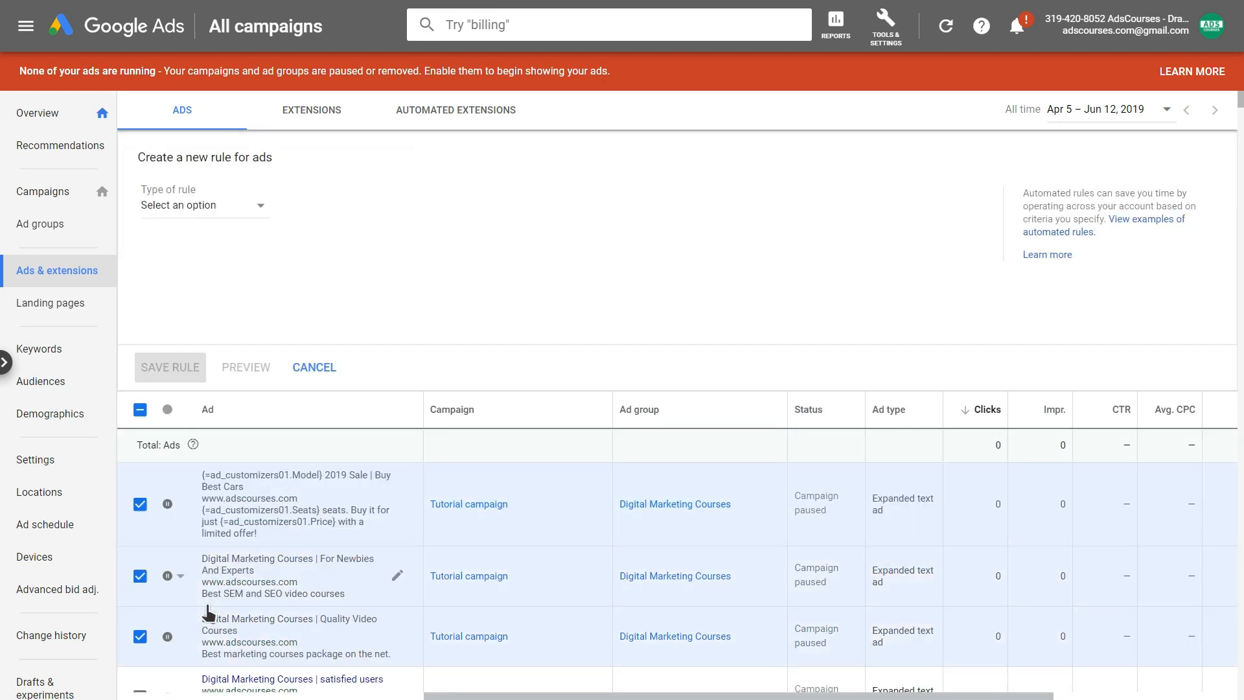
{"action": "left_click", "coordinate": [194, 206]}
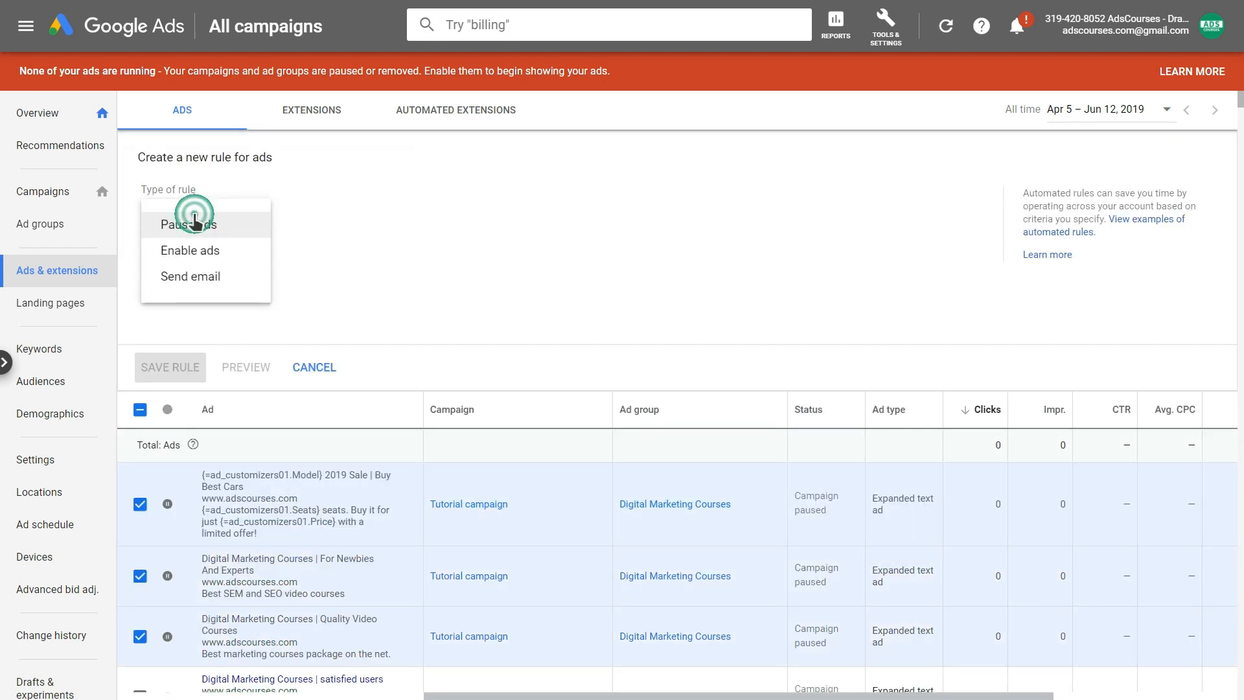
{"action": "left_click", "coordinate": [188, 250]}
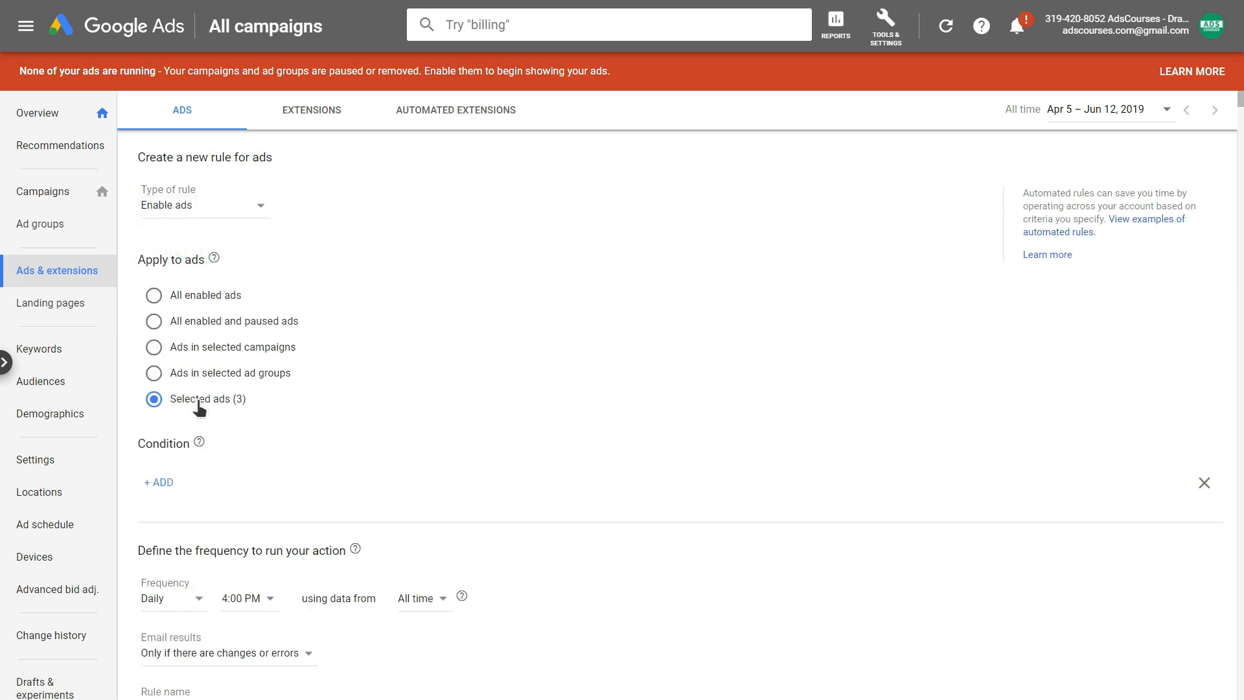
{"action": "scroll", "coordinate": [208, 411], "scroll_direction": "down", "scroll_amount": 2}
{"action": "scroll", "coordinate": [394, 350], "scroll_direction": "up", "scroll_amount": 1}
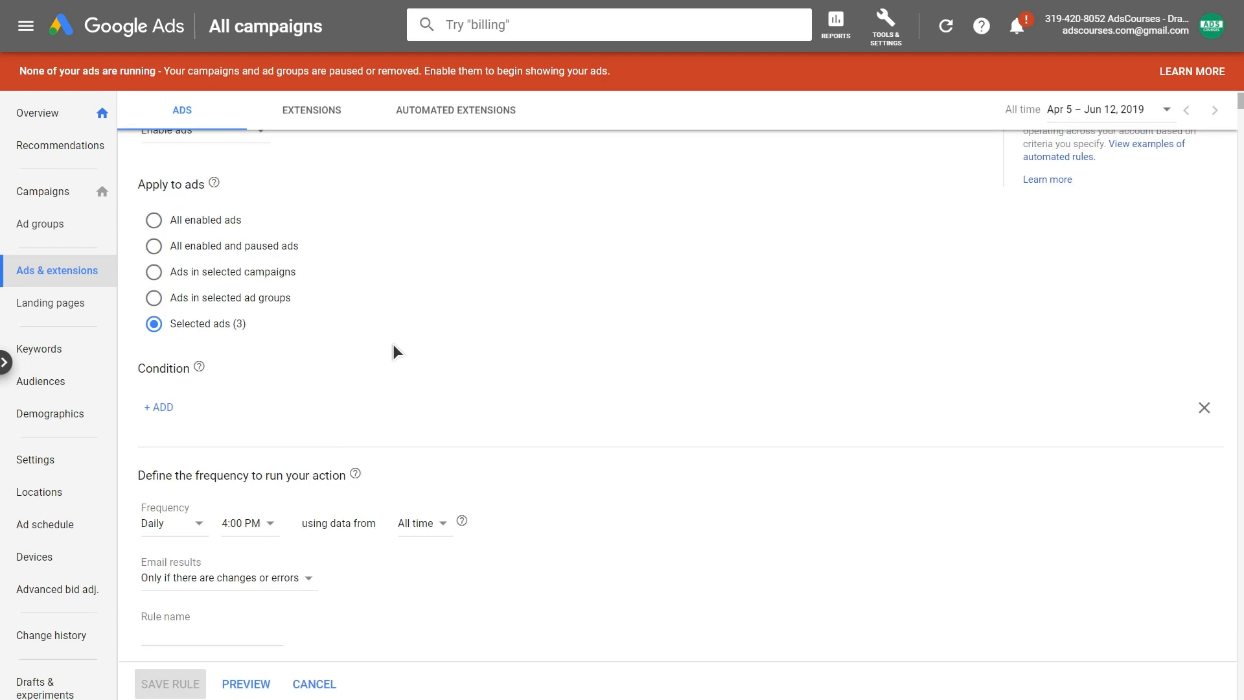
Add a Status condition to the ad rule that matches Paused ads.
{"action": "left_click", "coordinate": [158, 407]}
{"action": "left_click", "coordinate": [180, 382]}
{"action": "left_click", "coordinate": [280, 584]}
{"action": "scroll", "coordinate": [207, 371], "scroll_direction": "down", "scroll_amount": 2}
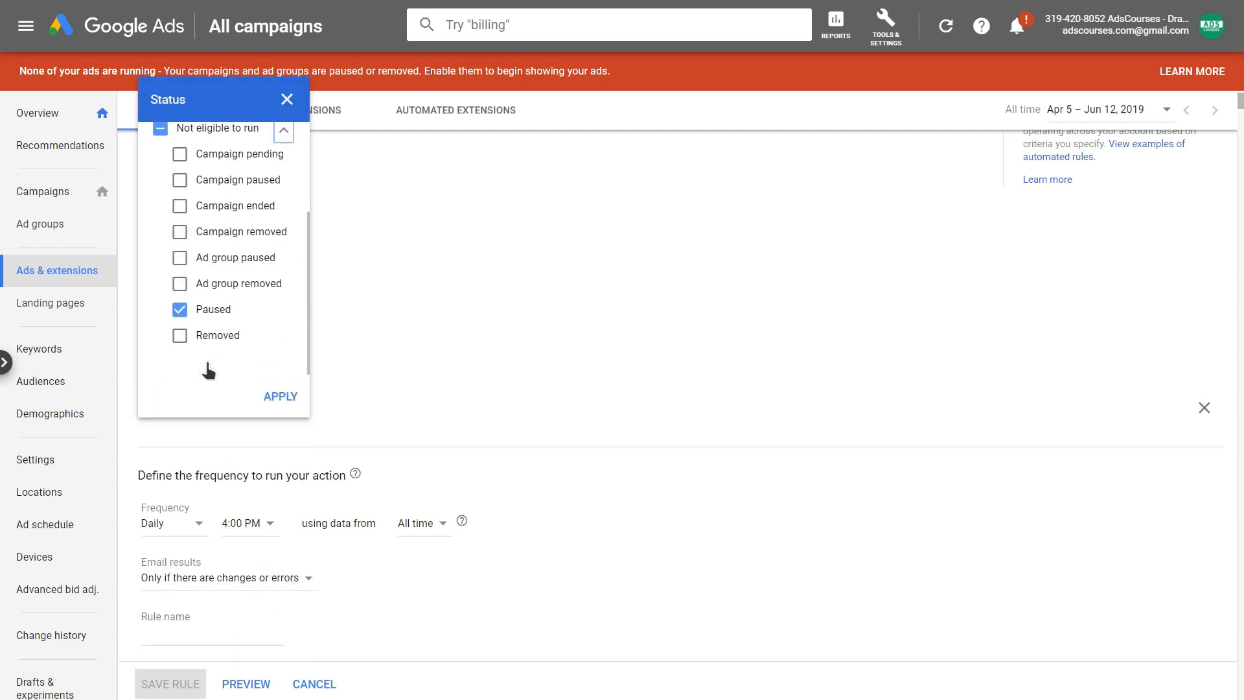
{"action": "left_click", "coordinate": [277, 396]}
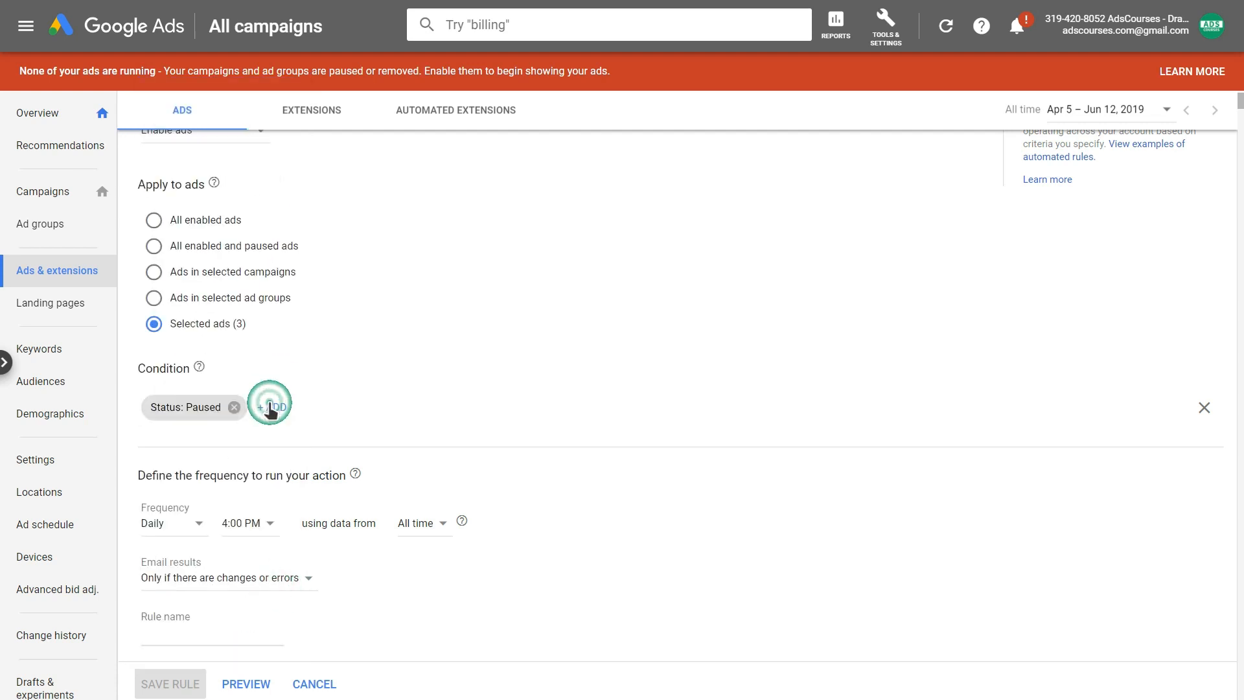
Schedule the ad rule to run once, on Jun 18, 2019 at 12:00 AM.
{"action": "left_click", "coordinate": [173, 465]}
{"action": "left_click", "coordinate": [177, 485]}
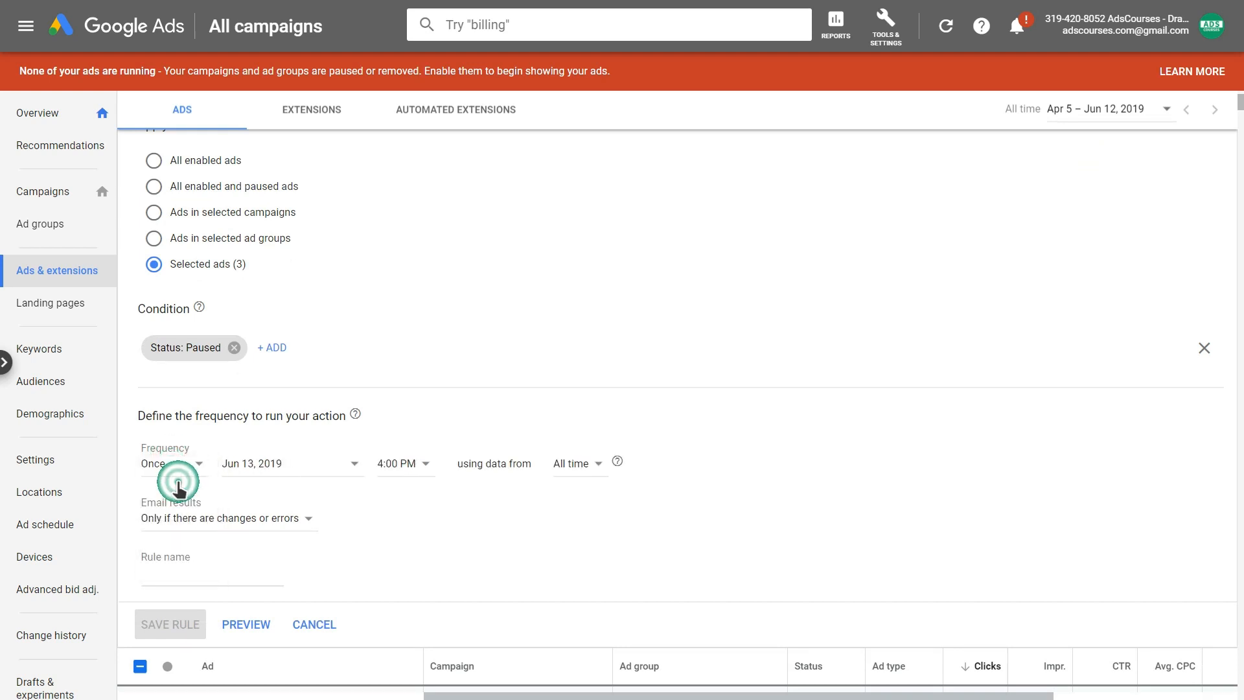
{"action": "left_click", "coordinate": [282, 465]}
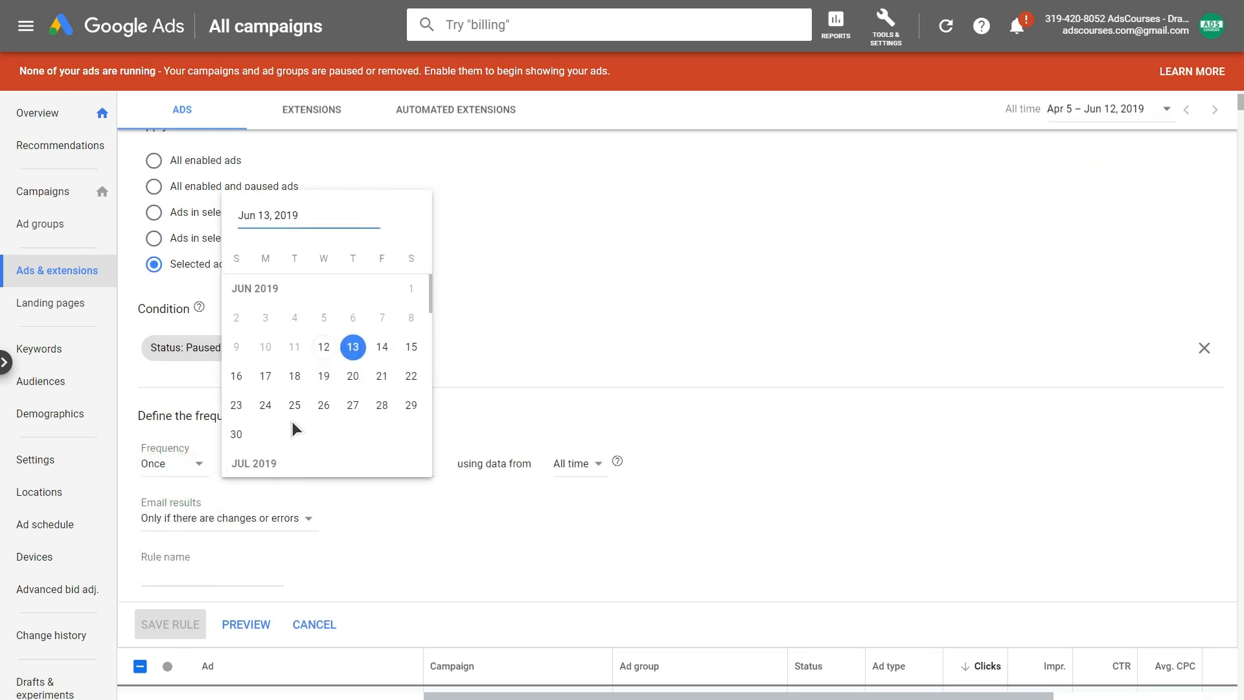
{"action": "left_click", "coordinate": [295, 378]}
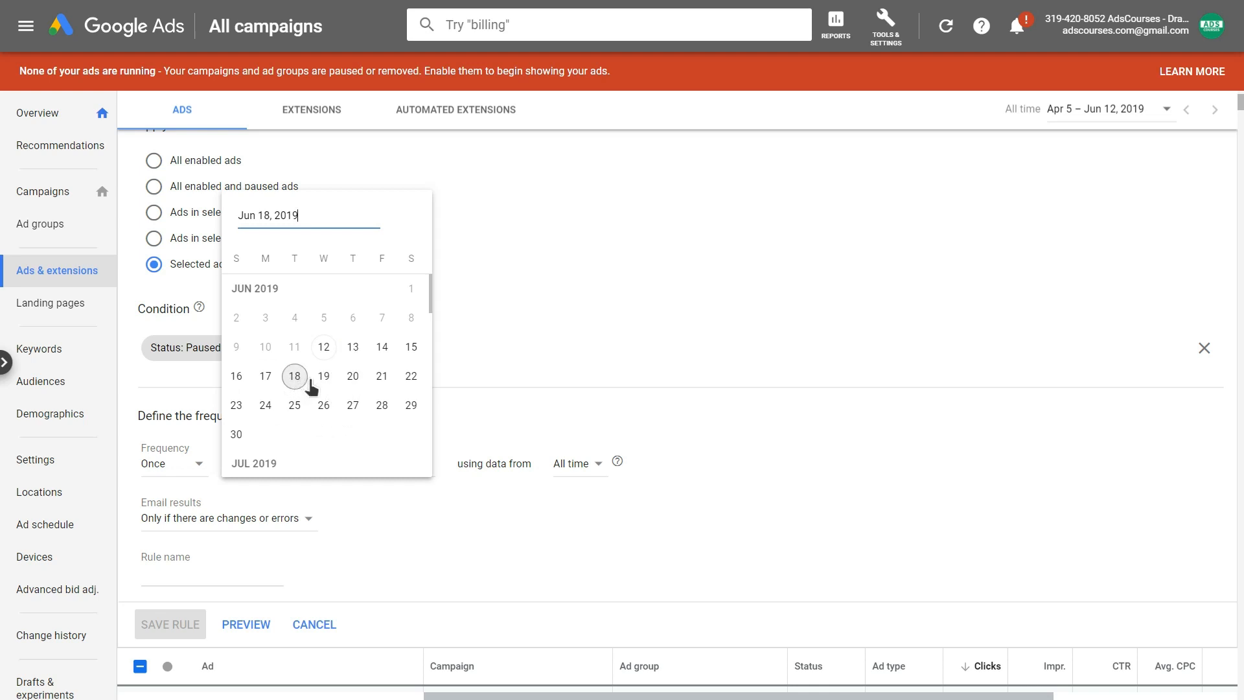
{"action": "left_click", "coordinate": [296, 379]}
{"action": "left_click", "coordinate": [405, 468]}
{"action": "left_click", "coordinate": [421, 186]}
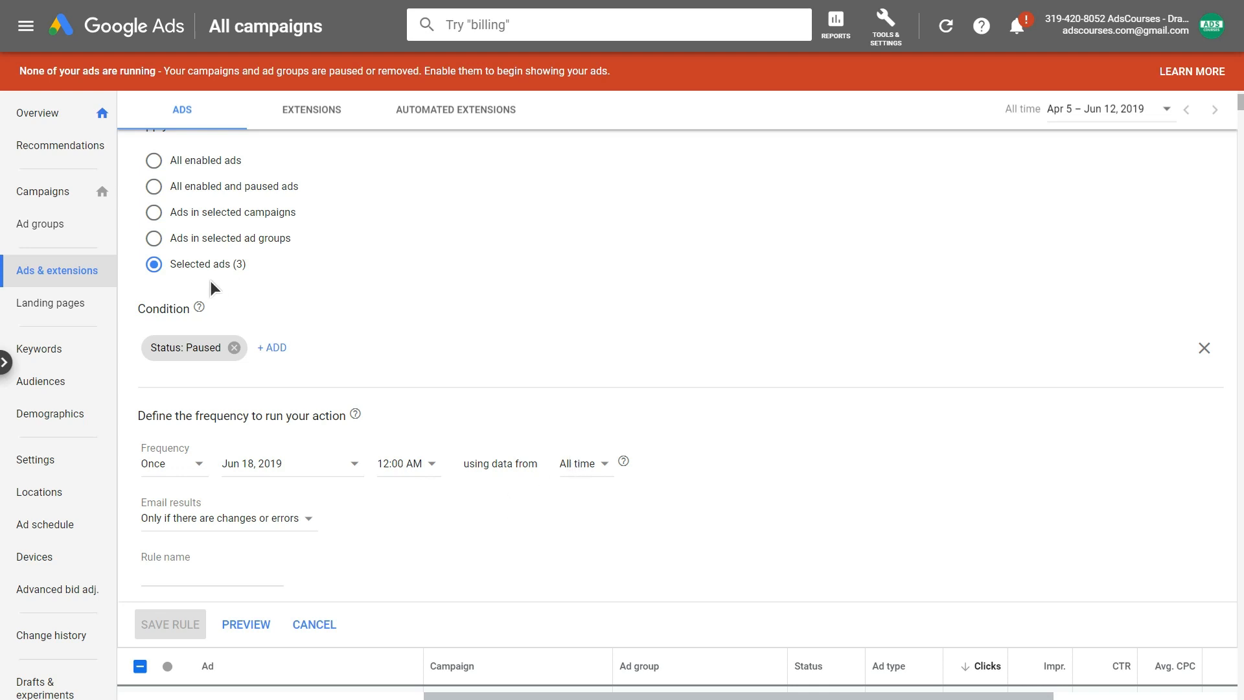
Change the run date of the one-time ad rule to Jun 20, 2019.
{"action": "left_click", "coordinate": [449, 515]}
{"action": "scroll", "coordinate": [338, 472], "scroll_direction": "up", "scroll_amount": 2}
{"action": "scroll", "coordinate": [338, 471], "scroll_direction": "down", "scroll_amount": 5}
{"action": "left_click", "coordinate": [285, 310]}
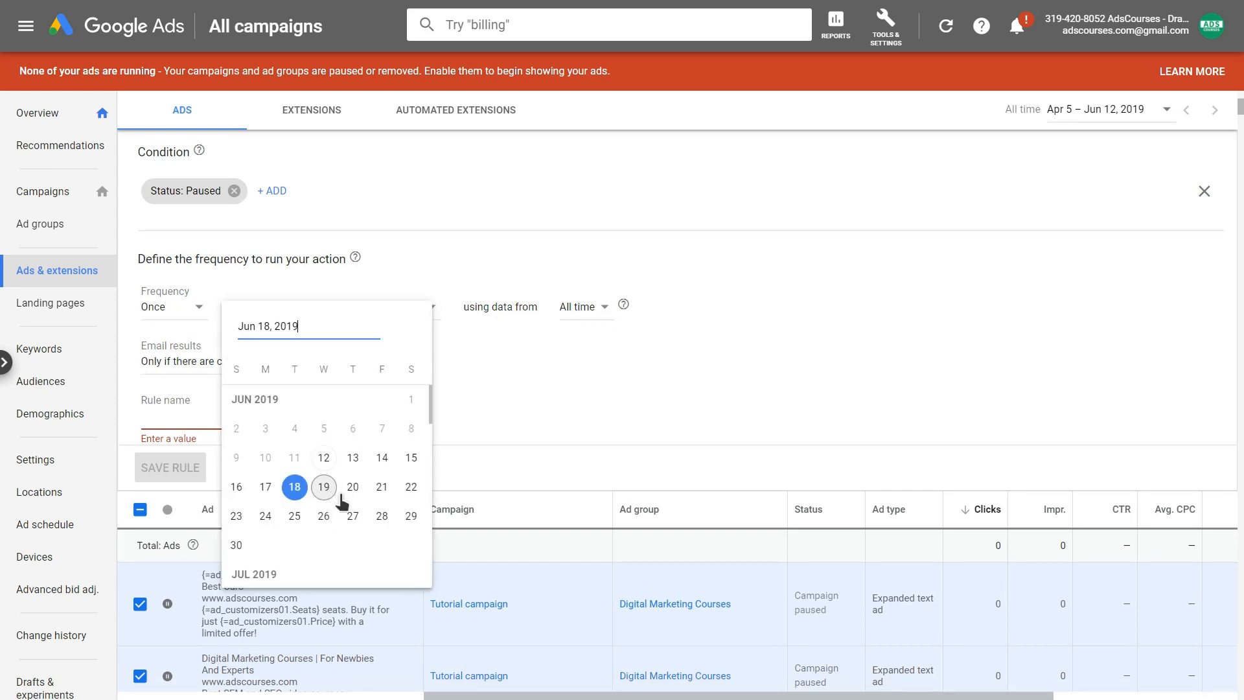
{"action": "left_click", "coordinate": [353, 487]}
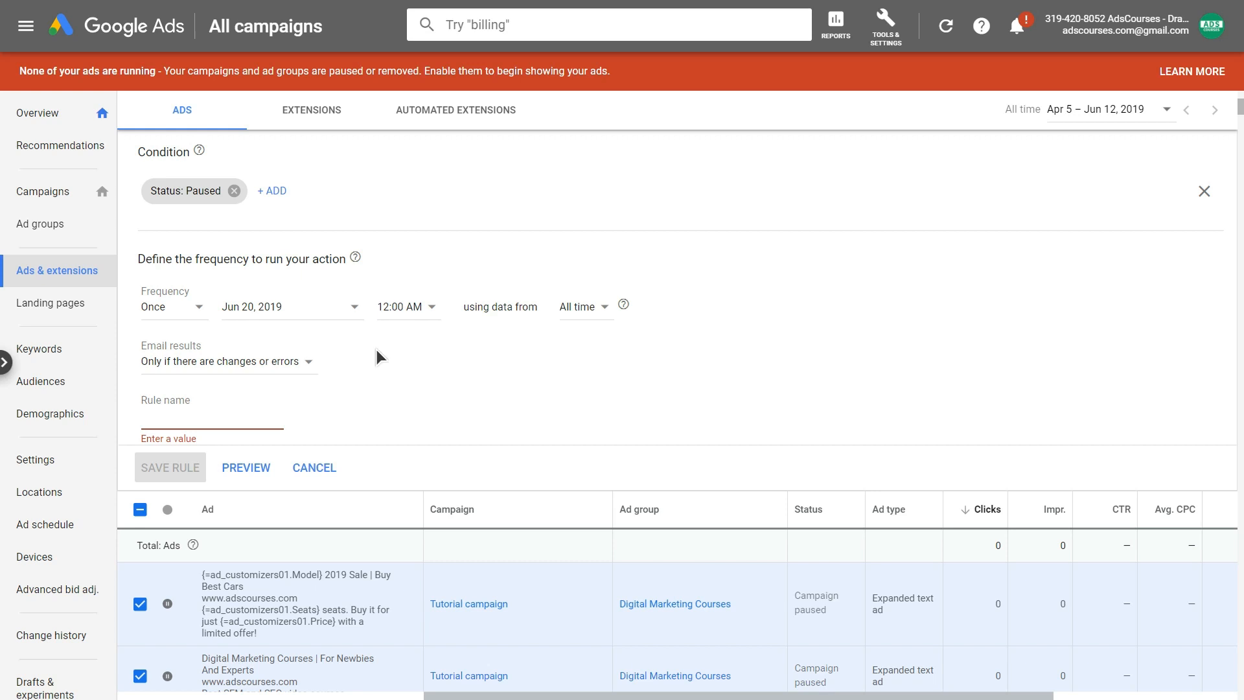
Add the ad "Digital Marketing Courses | satisfied users" to the ads selected for the rule.
{"action": "scroll", "coordinate": [377, 351], "scroll_direction": "down", "scroll_amount": 3}
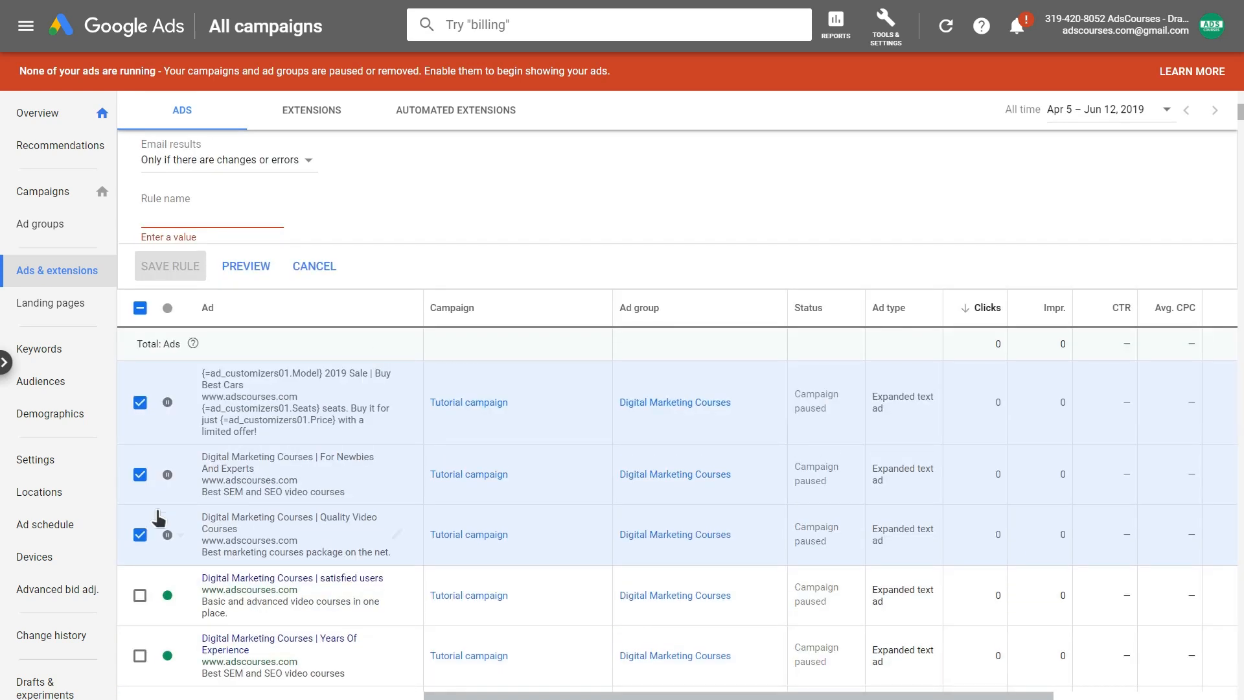
{"action": "left_click", "coordinate": [139, 596]}
{"action": "scroll", "coordinate": [430, 236], "scroll_direction": "up", "scroll_amount": 5}
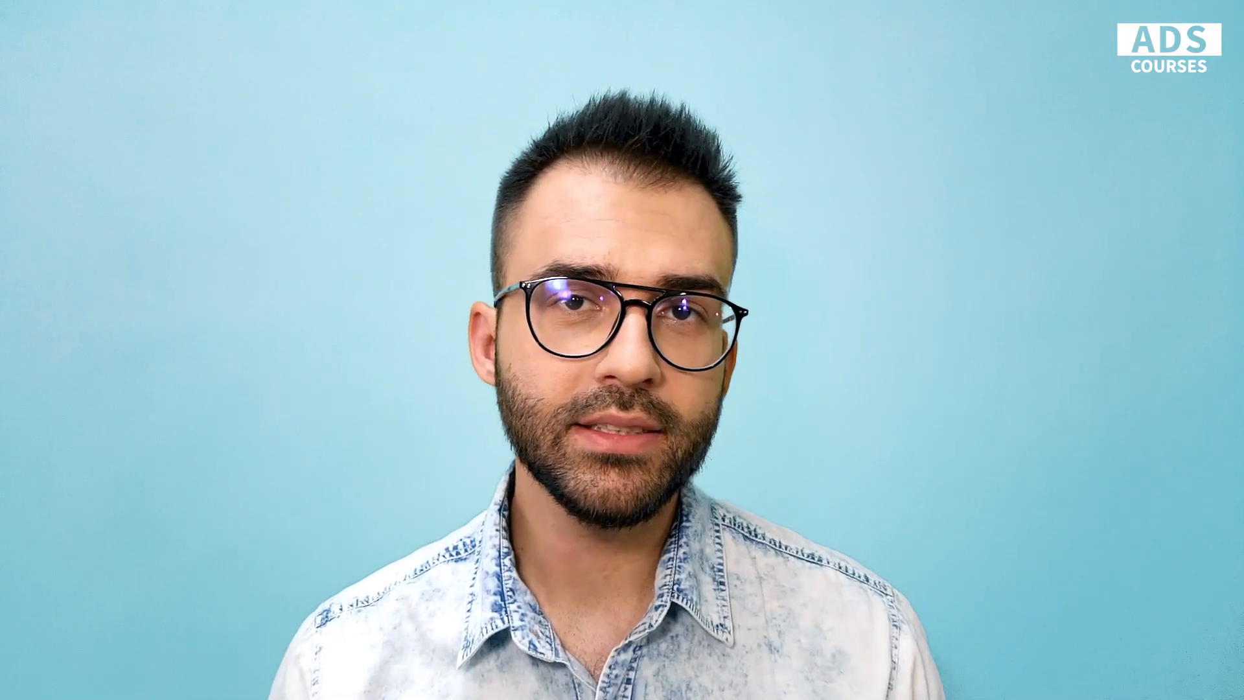